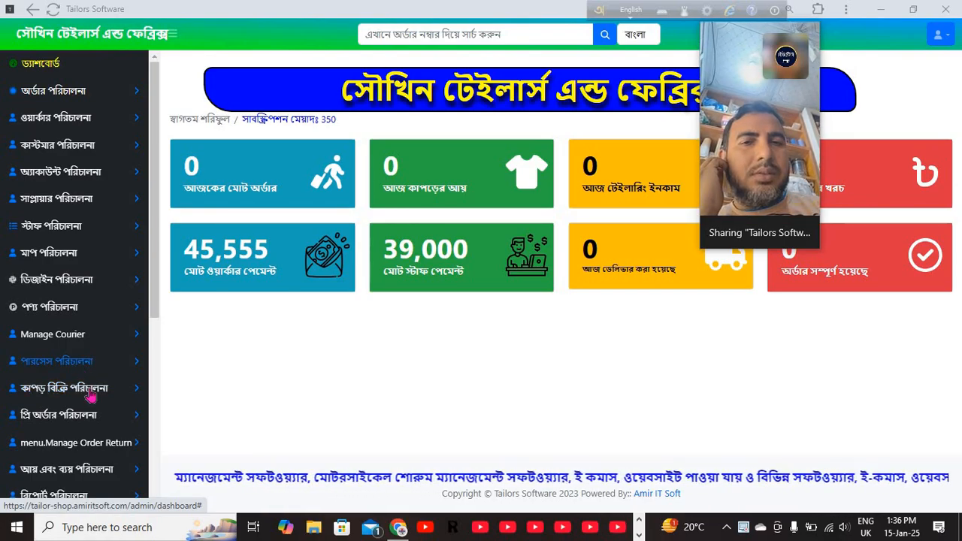
- Expand the purchase management and fabric sales management menus in the sidebar
click(79, 364)
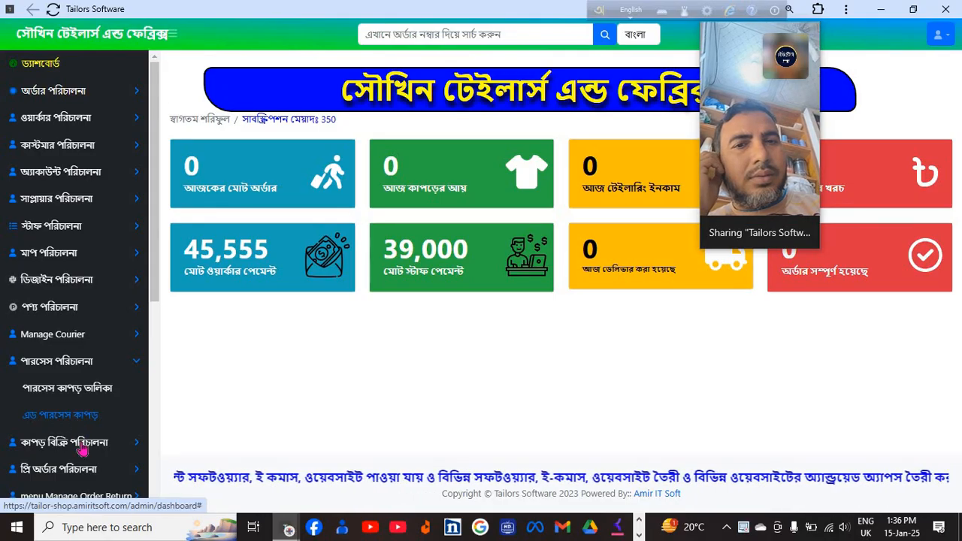
click(79, 443)
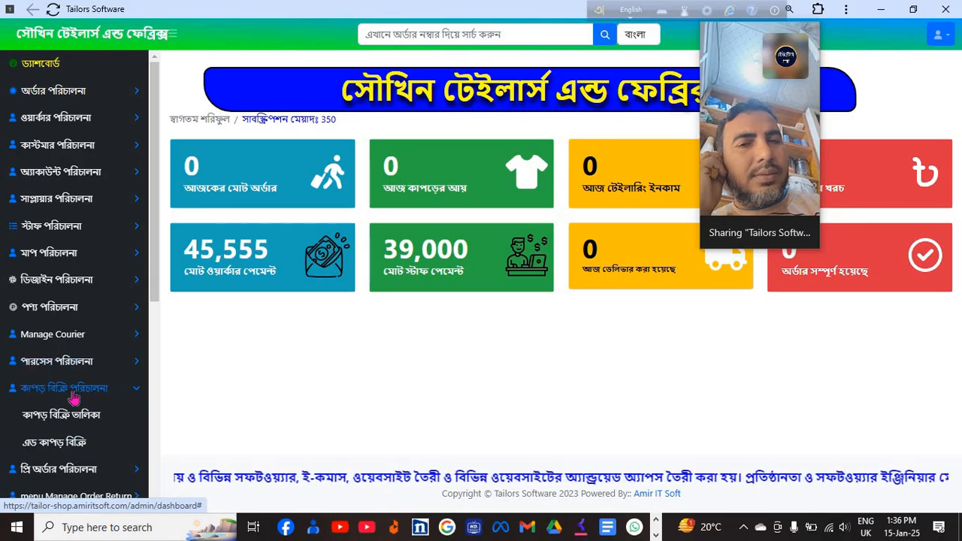
- View the fabric sales list, open the add-fabric-sale form dated 15-01-2025, and expand order management
click(74, 416)
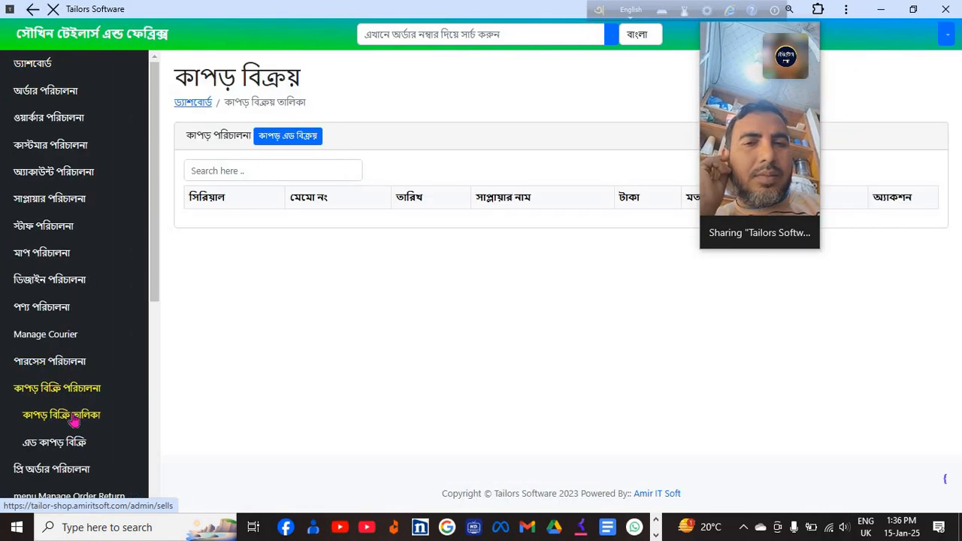
click(74, 443)
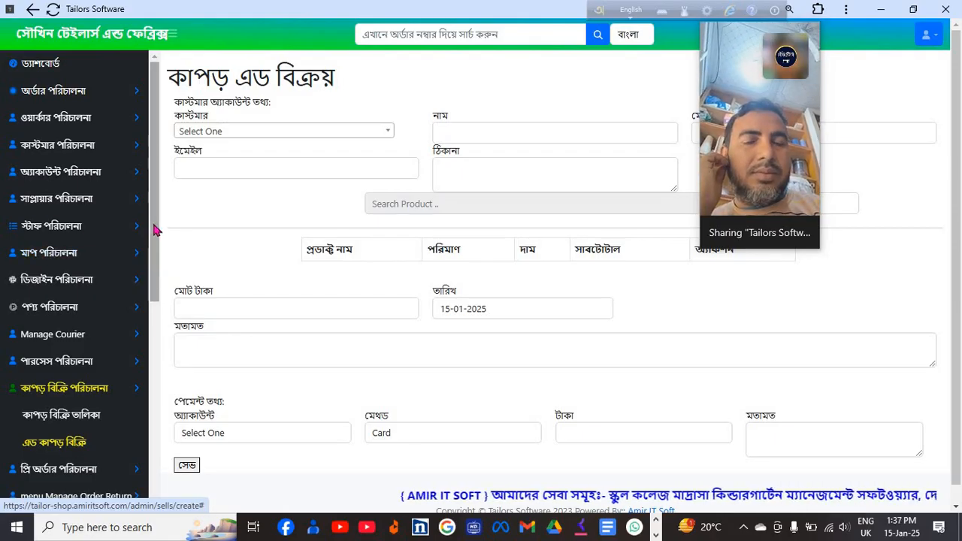
click(60, 94)
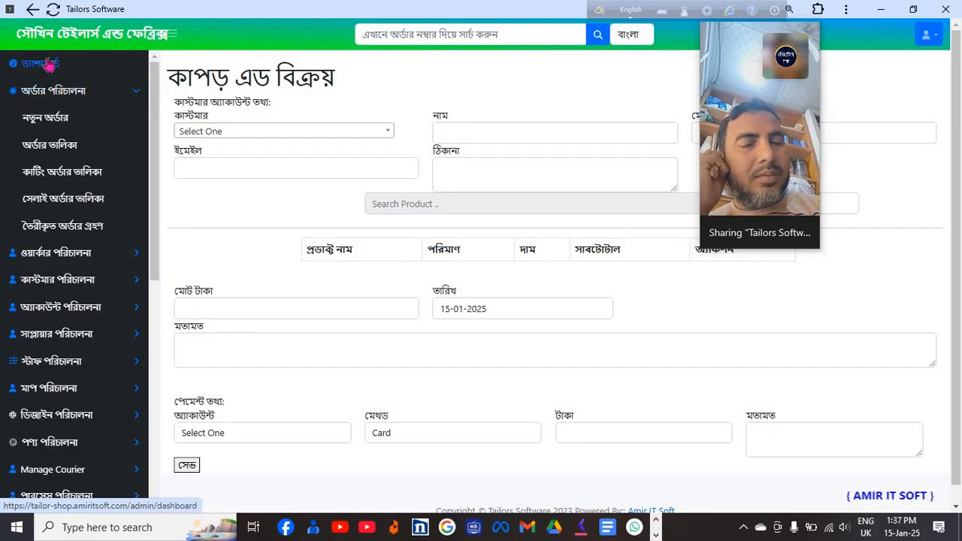
- Return to the dashboard and open the 2025 order list under order management
click(46, 64)
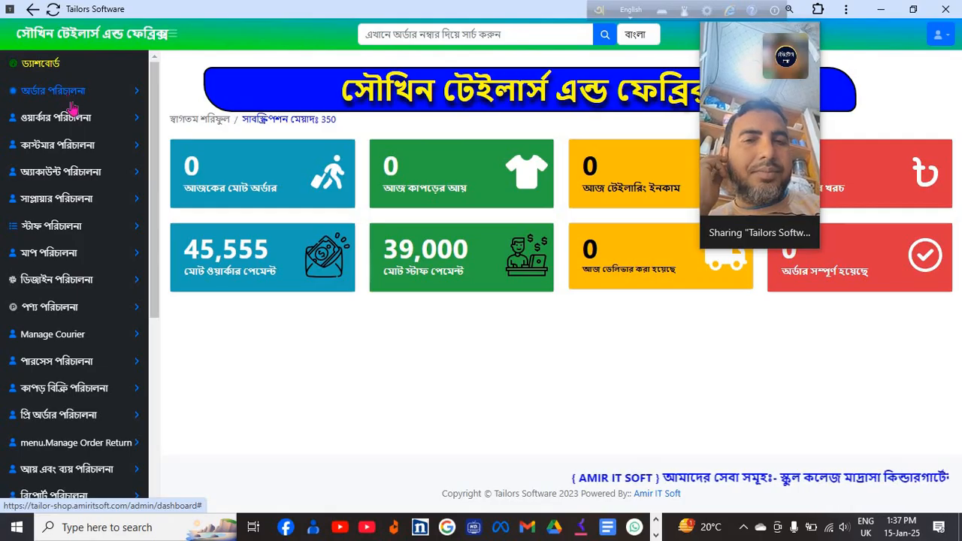
click(66, 92)
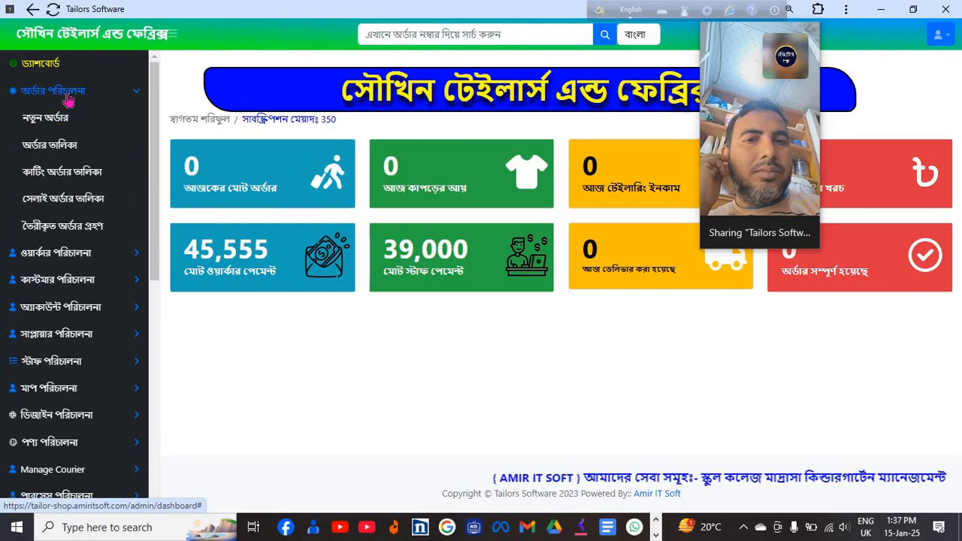
click(56, 152)
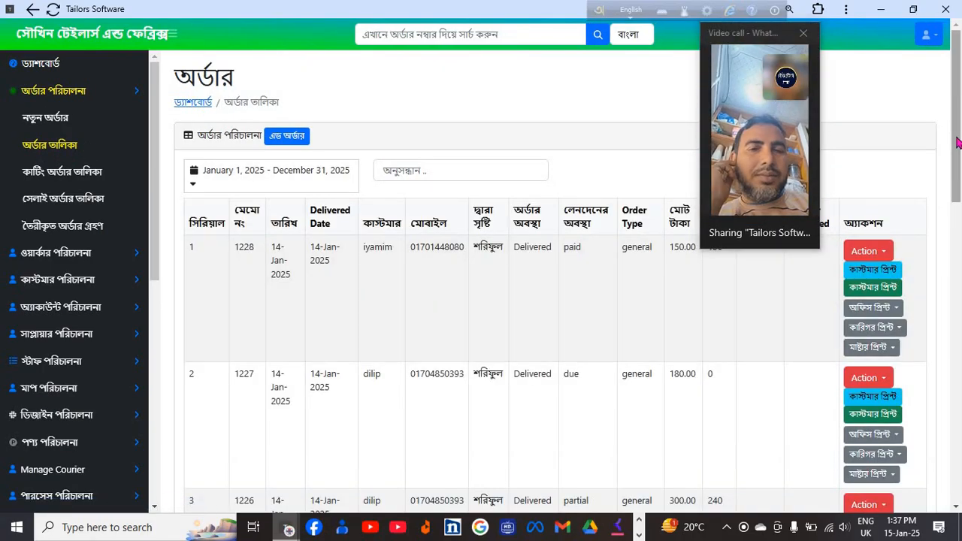
- Check order 1227's actions, then open its customer print showing 180.00 due
scroll(957, 143, down, 3)
scroll(953, 134, up, 3)
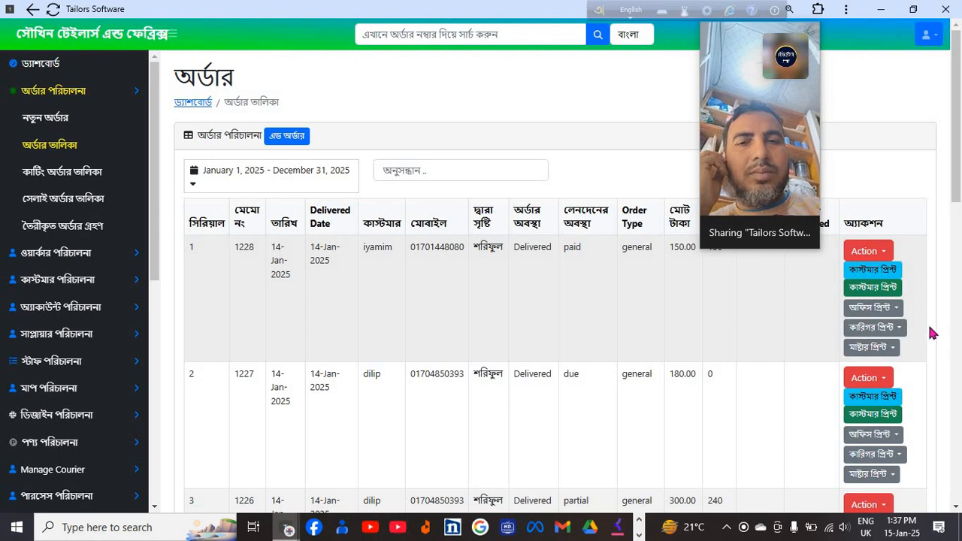
click(882, 384)
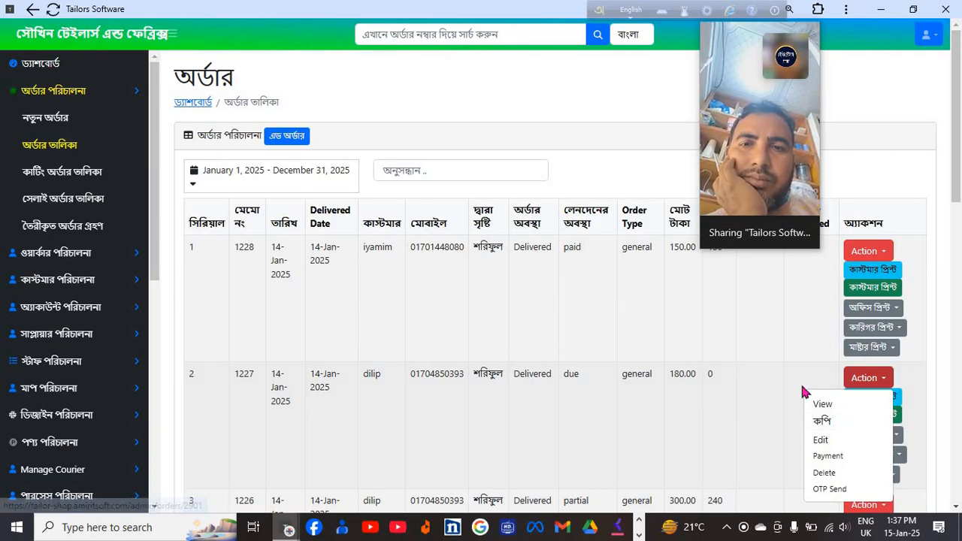
click(872, 383)
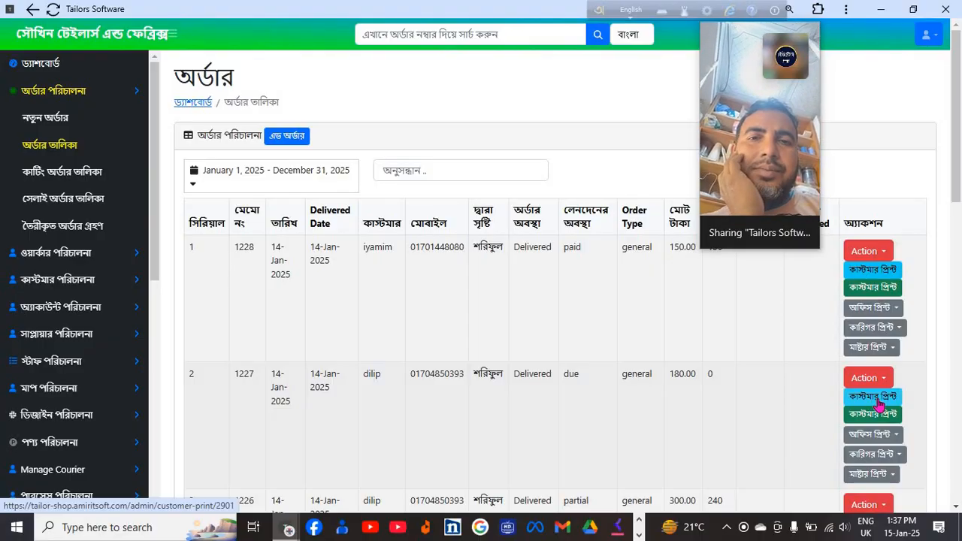
click(878, 404)
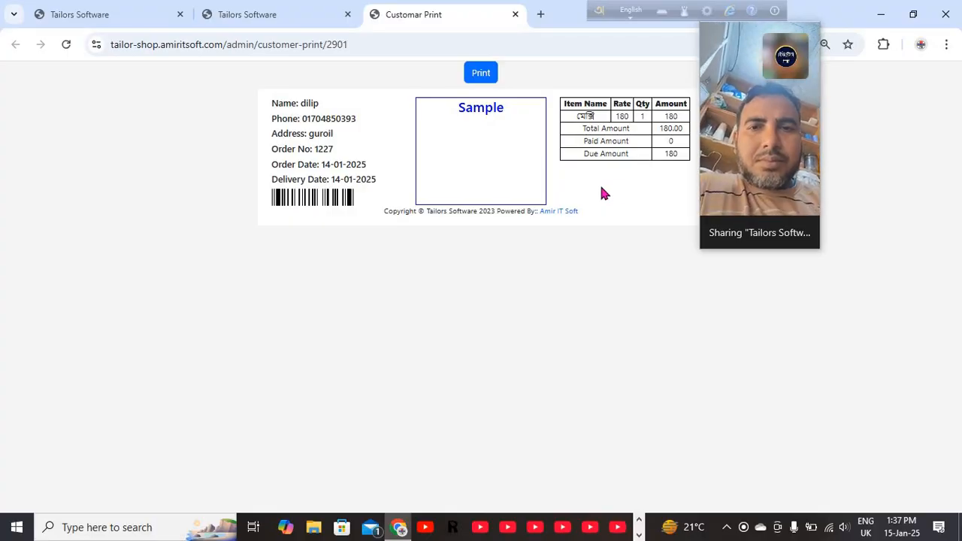
- Close the customer print tab and go back to the order list tab
click(515, 14)
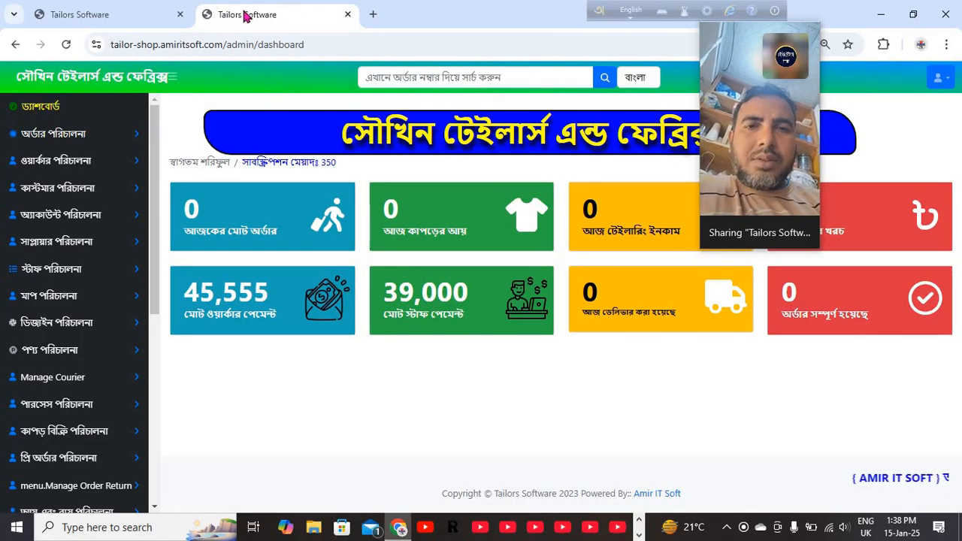
click(156, 16)
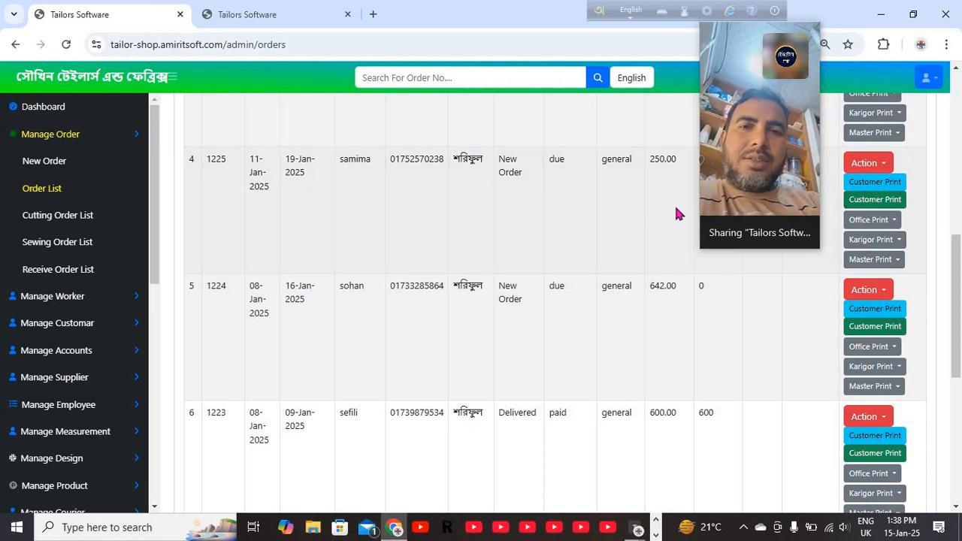
mouse_move(733, 206)
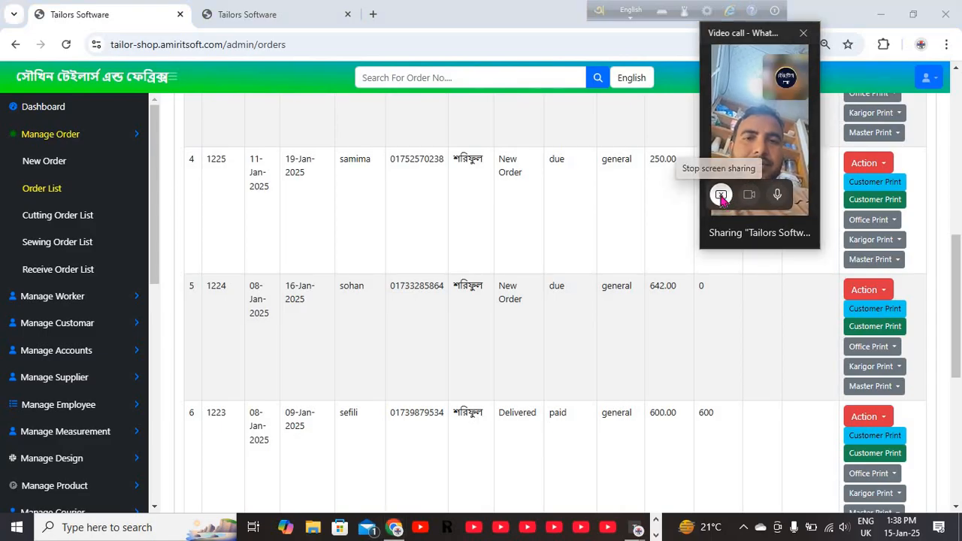
- Switch the call's screen share from the browser window to the entire Display 1
click(721, 195)
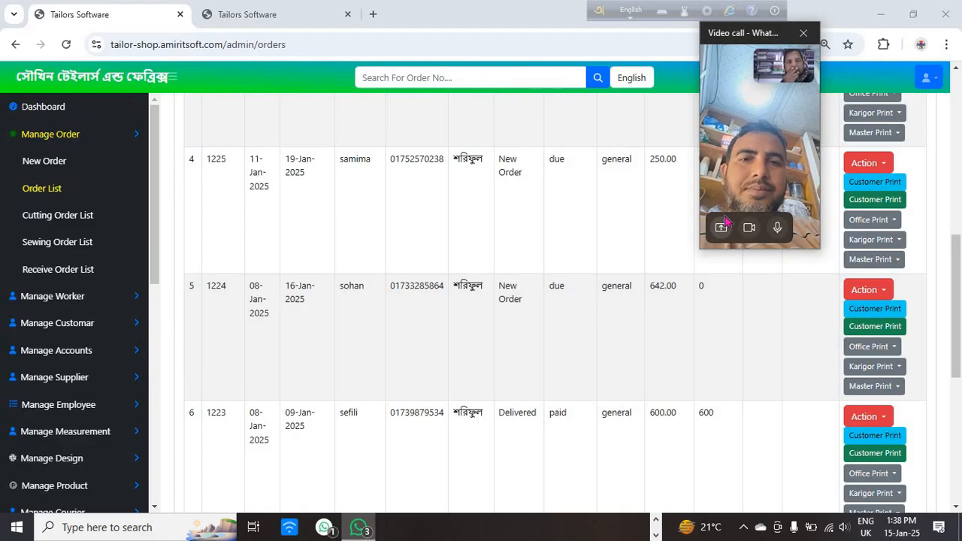
click(721, 227)
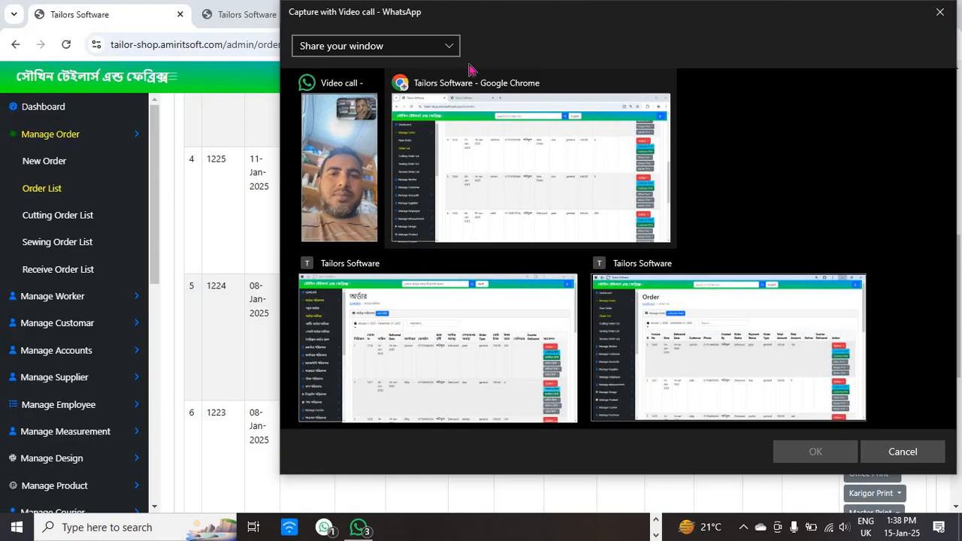
click(448, 43)
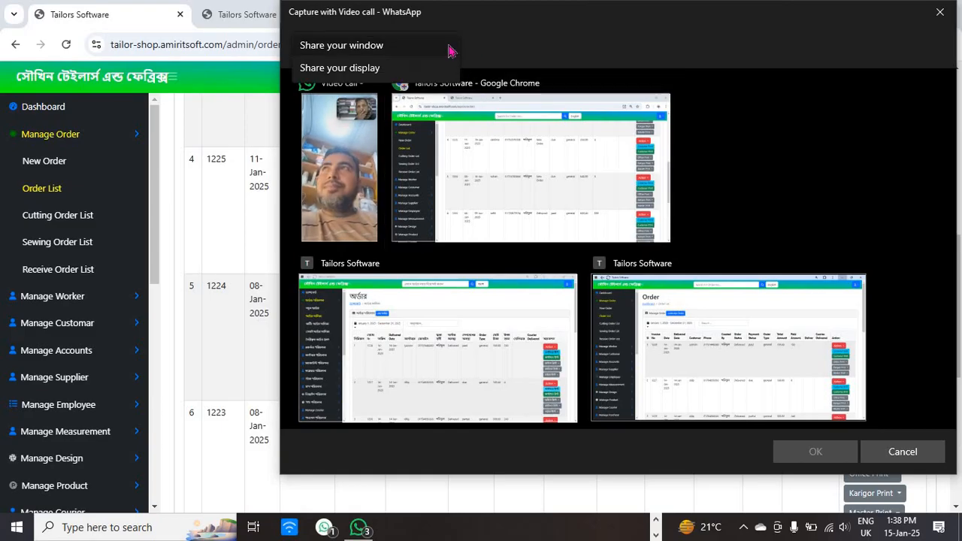
click(418, 69)
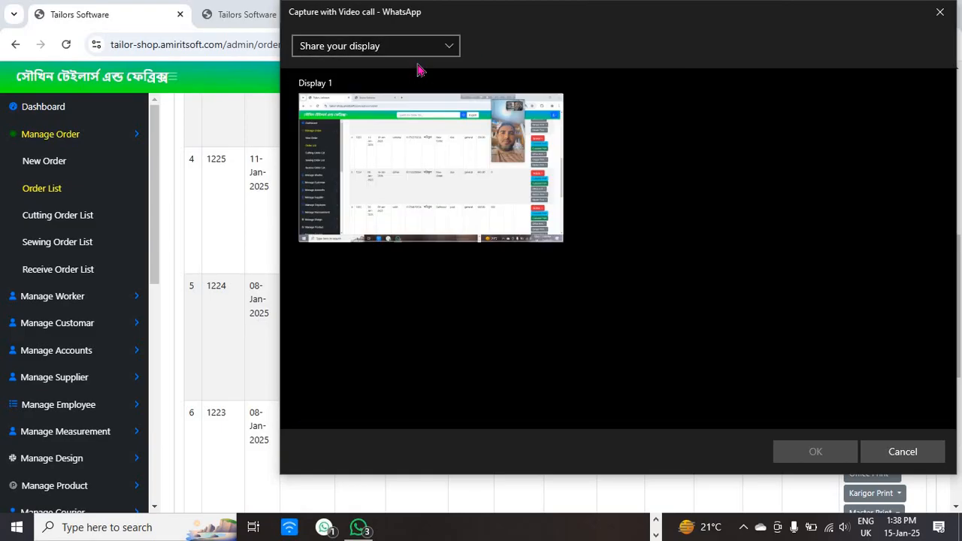
click(463, 133)
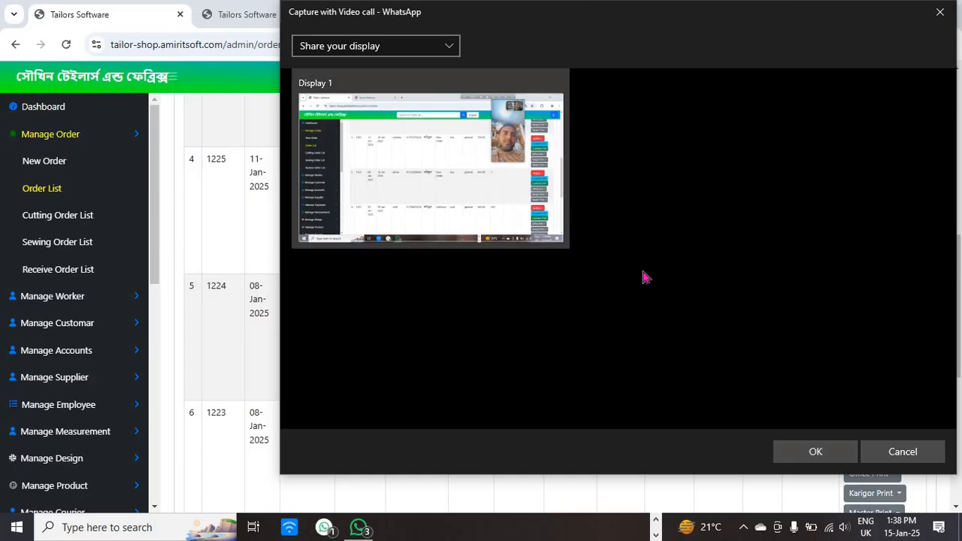
click(813, 451)
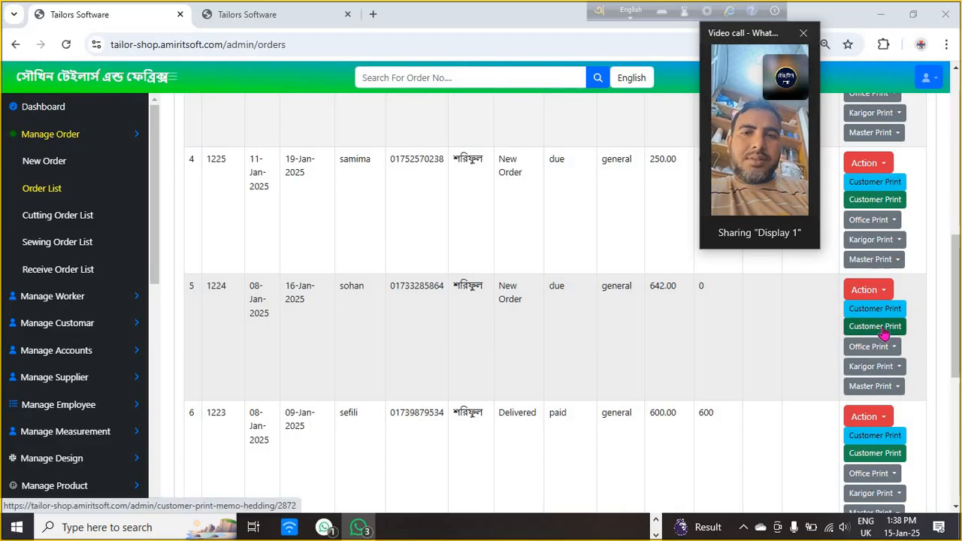
- Open the customer memo print for order 1224
click(884, 334)
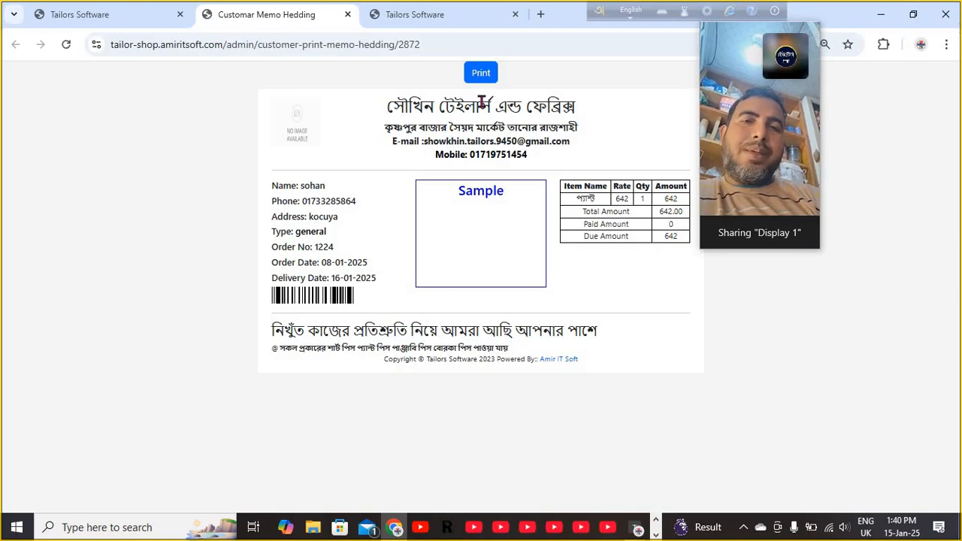
- Close the memo, view order 1224's actions, and start a blank new order
click(348, 15)
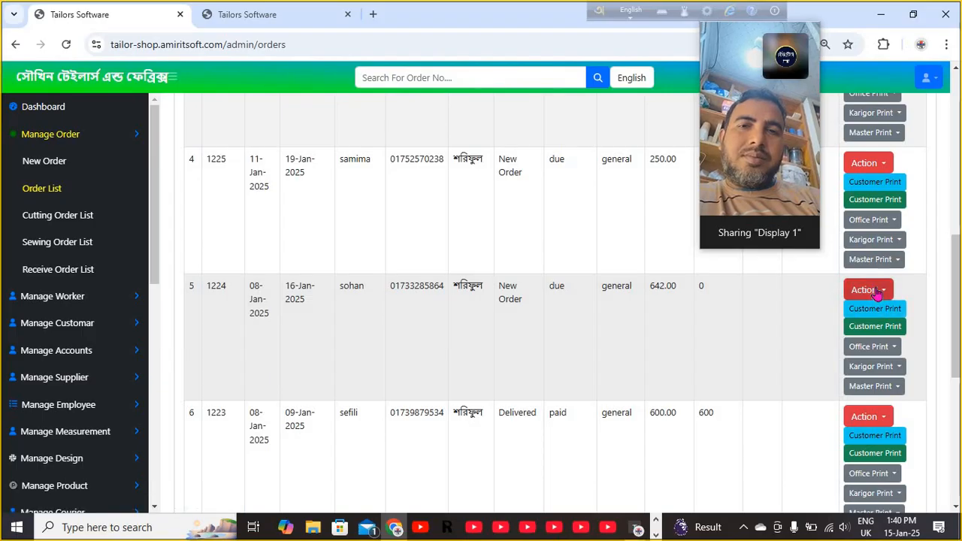
click(877, 294)
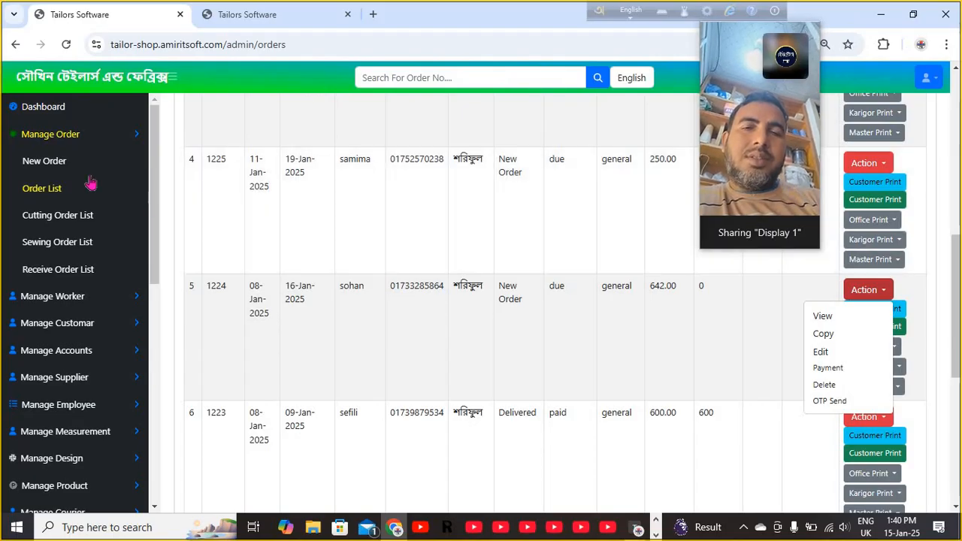
click(60, 165)
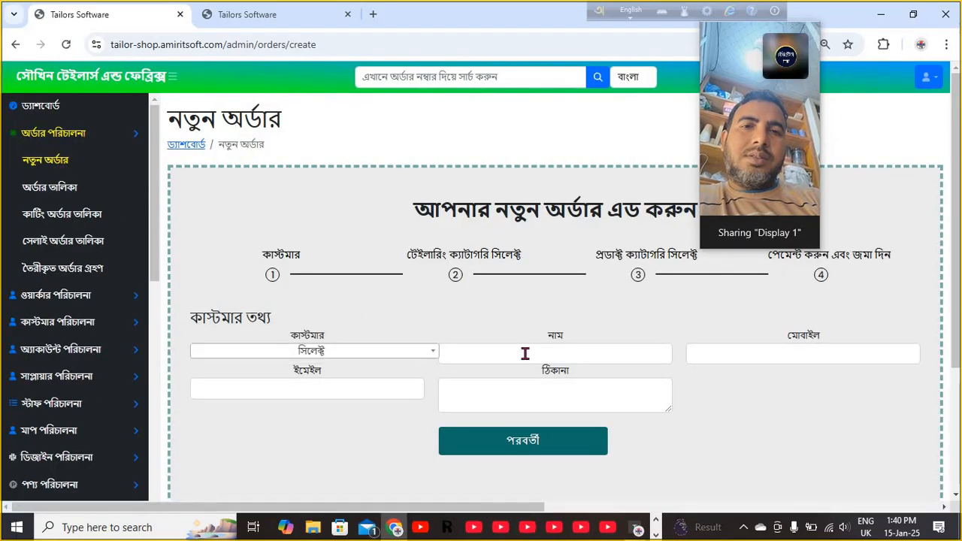
- Fill in the customer's name, mobile number and address, then advance to the tailoring category step
click(524, 352)
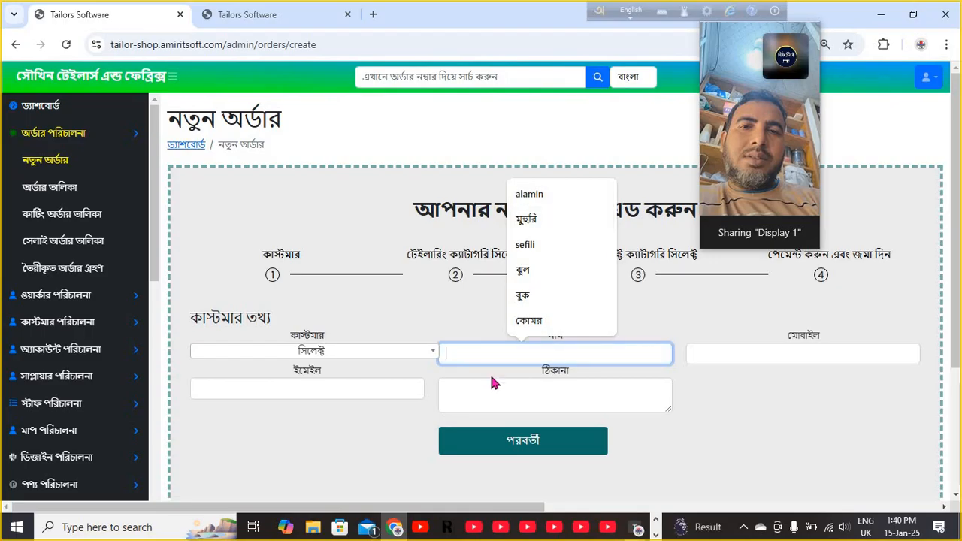
text(s)
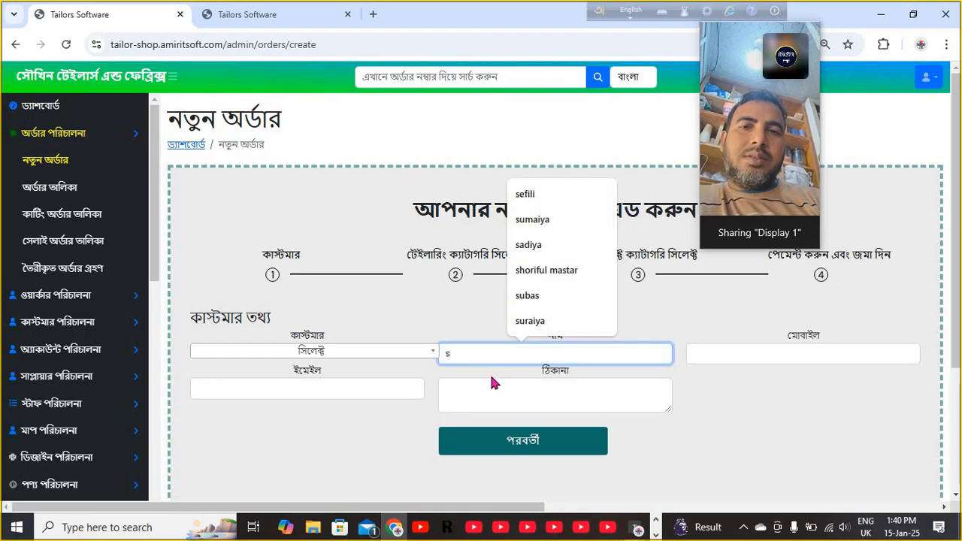
text(howkhin)
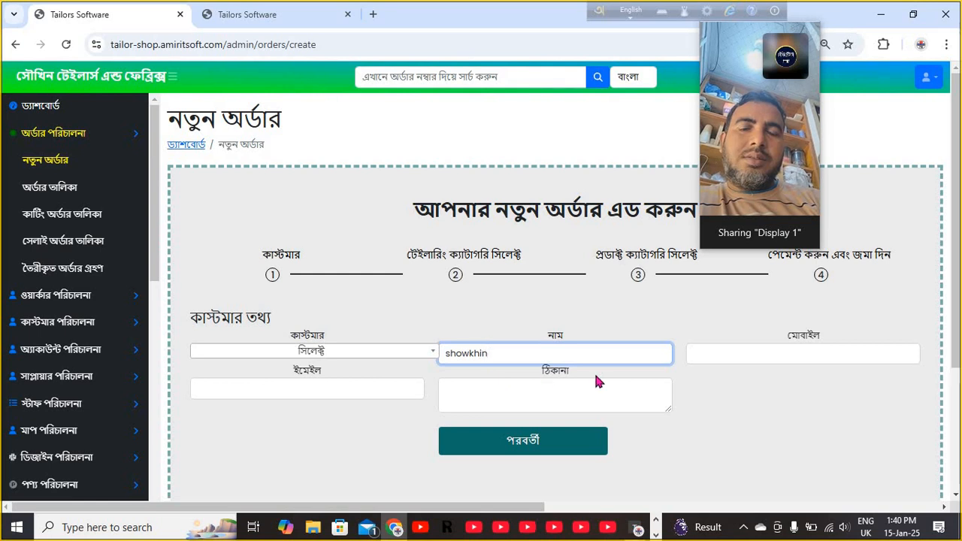
click(717, 356)
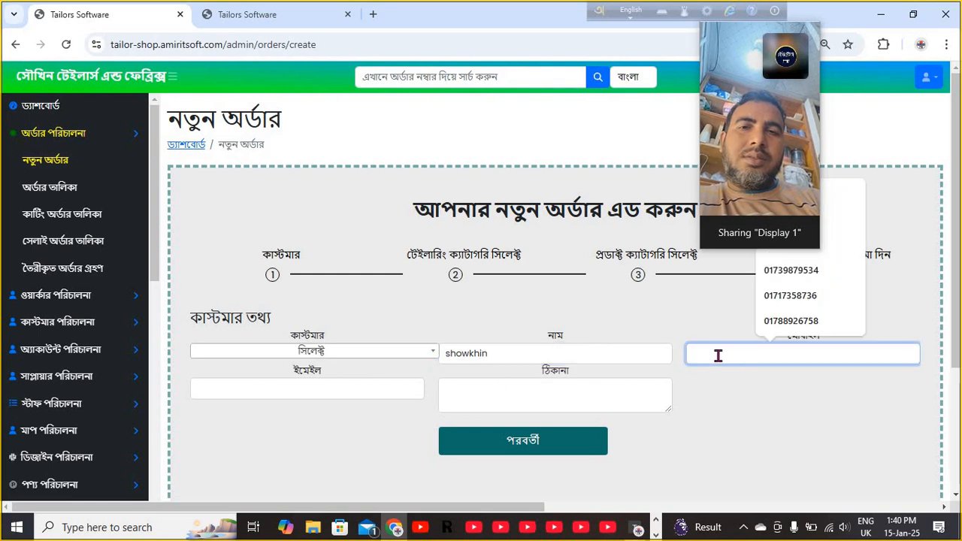
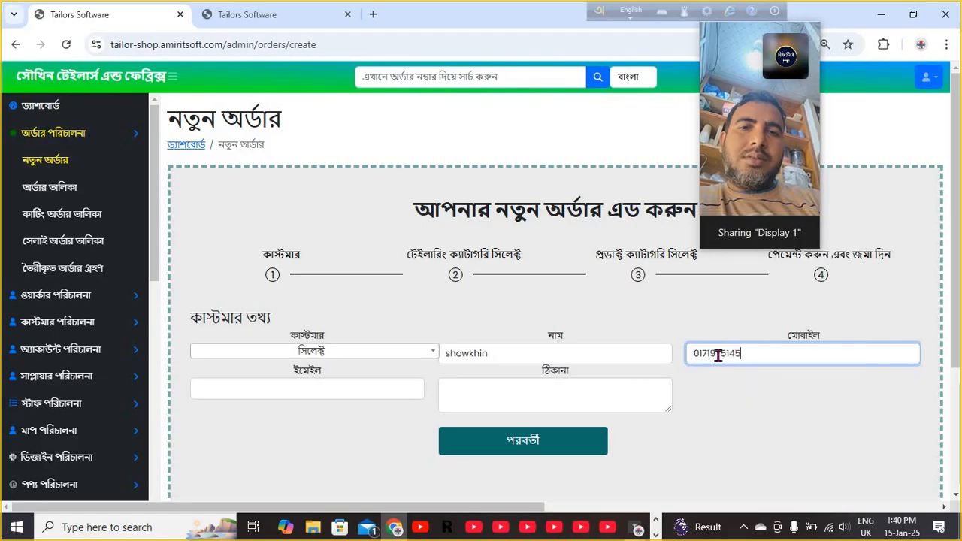
click(571, 401)
text(k)
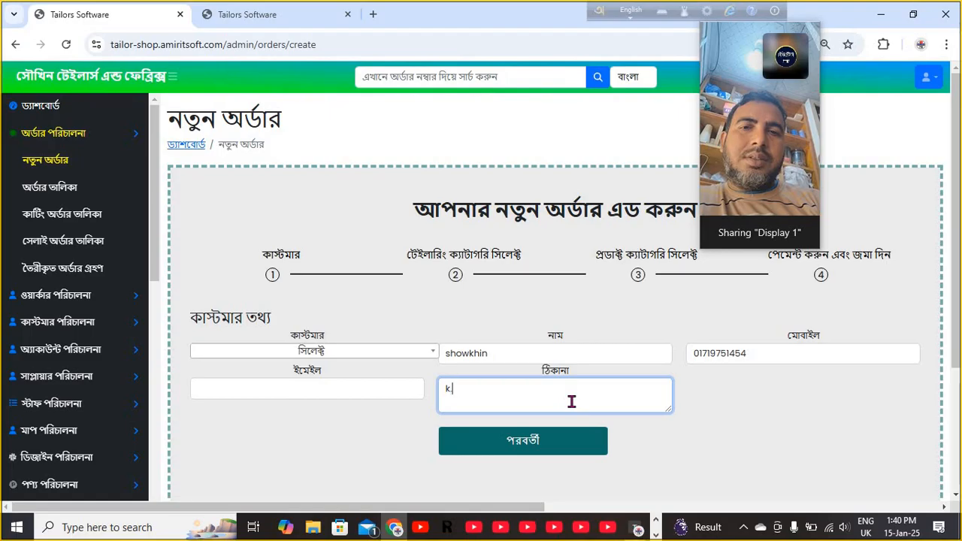
text(.p)
click(553, 442)
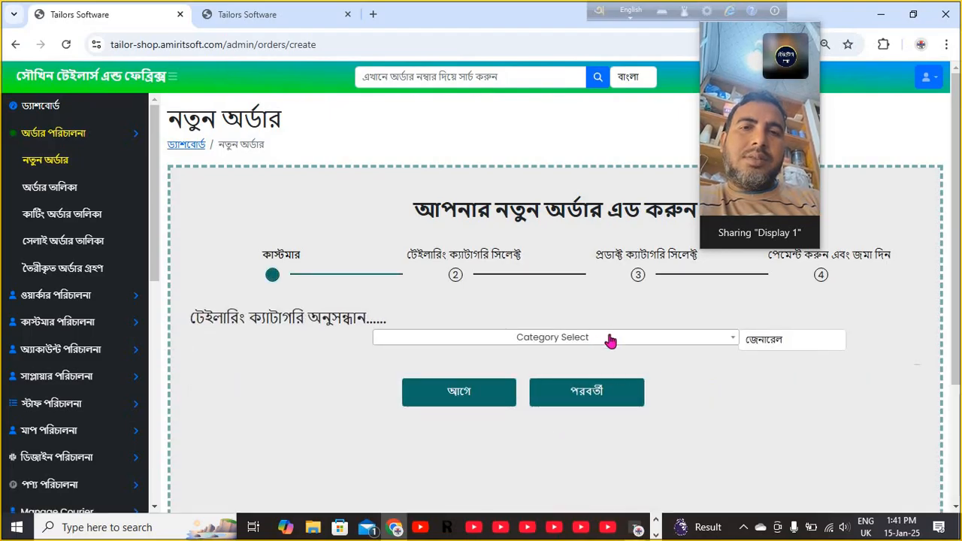
- Choose ফুল শার্ট (380.00) as the category and set the ঝুল and হাতা measurements to 2
click(610, 340)
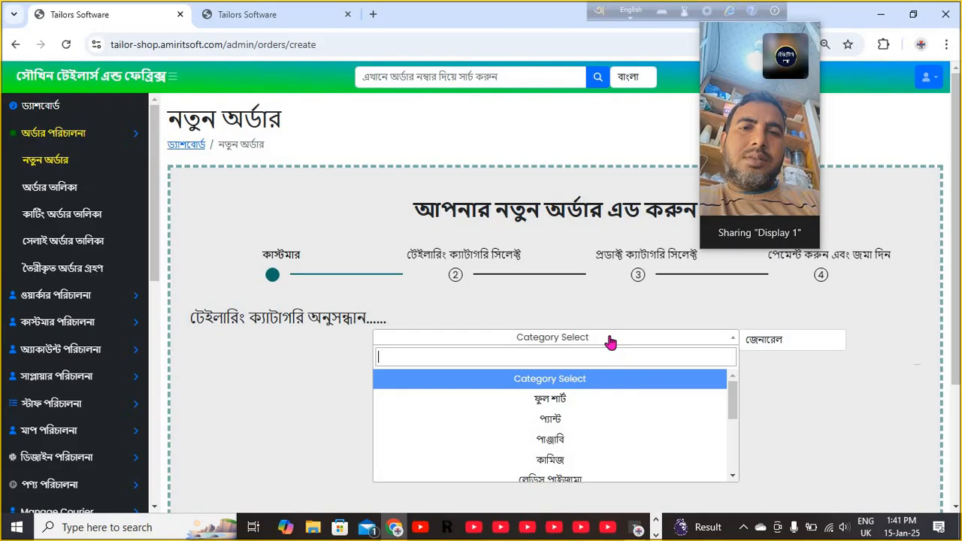
click(558, 409)
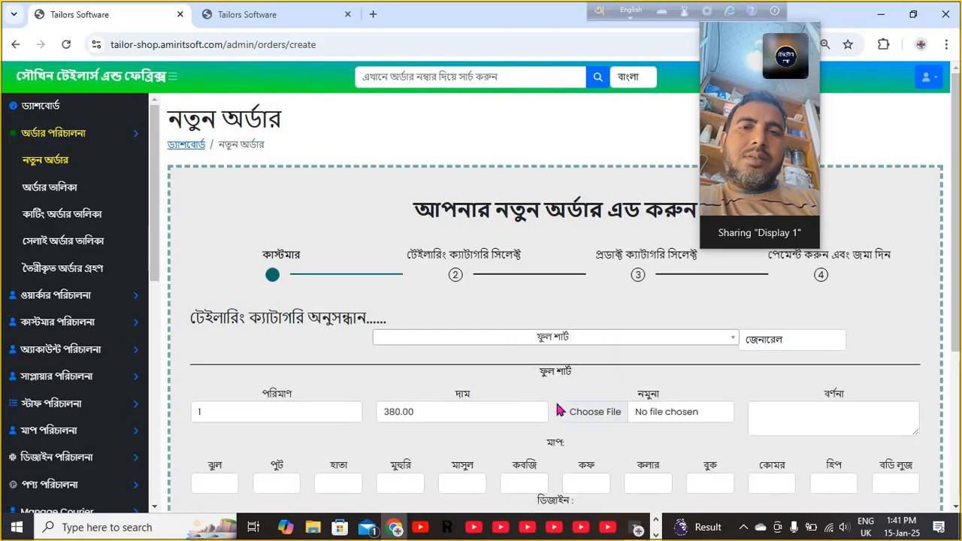
click(222, 487)
text(2)
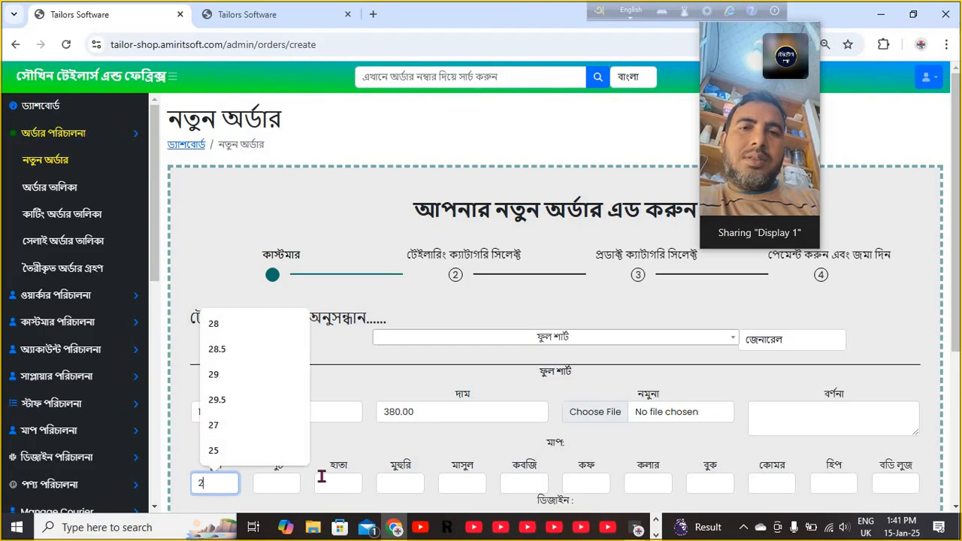
click(321, 478)
text(2)
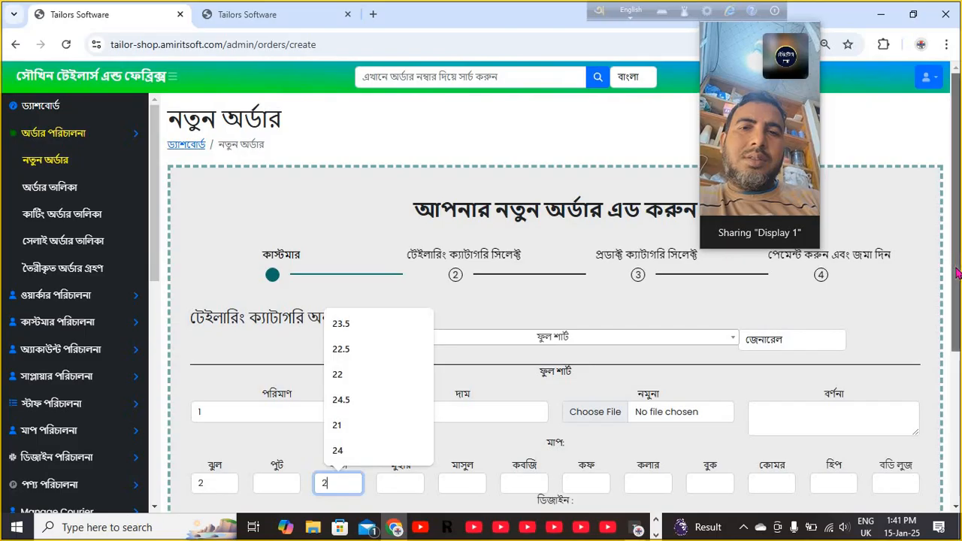
drag(957, 275, 957, 364)
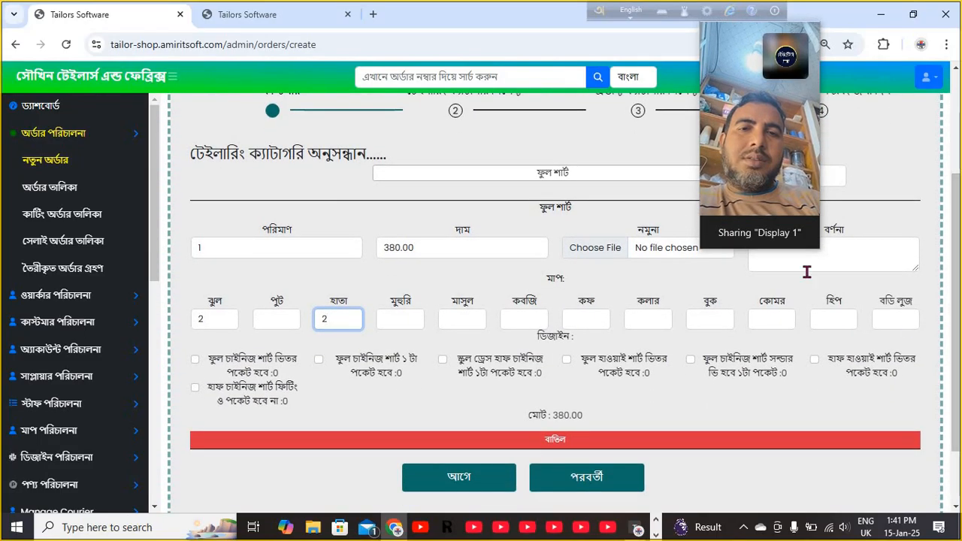
scroll(958, 260, up, 1)
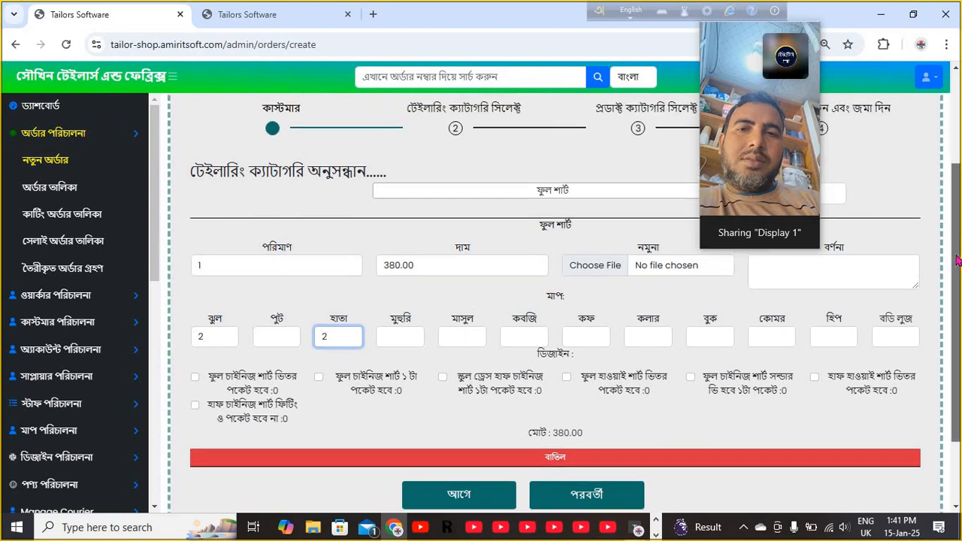
drag(958, 260, 956, 244)
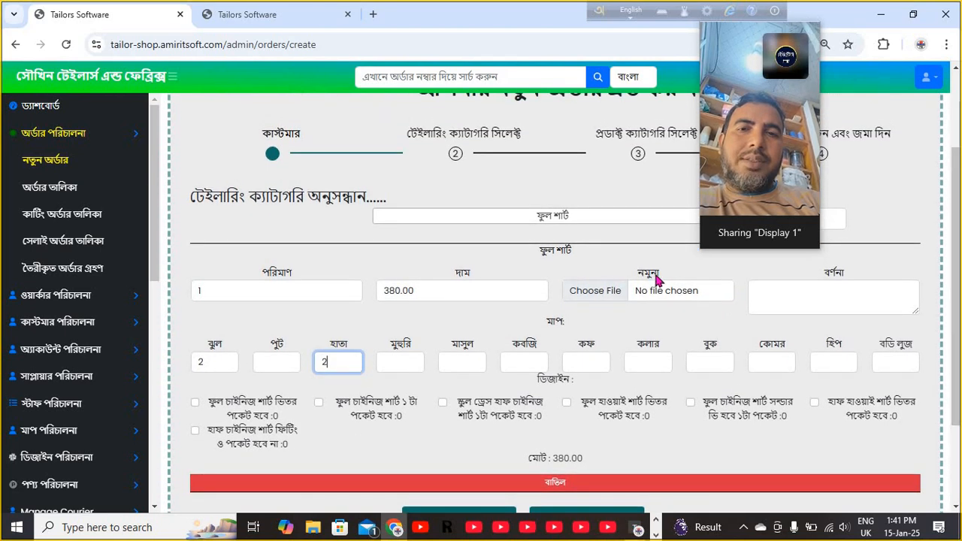
- Attach the jubba design photo (.jpg) as the ফুল শার্ট item's sample image
click(606, 299)
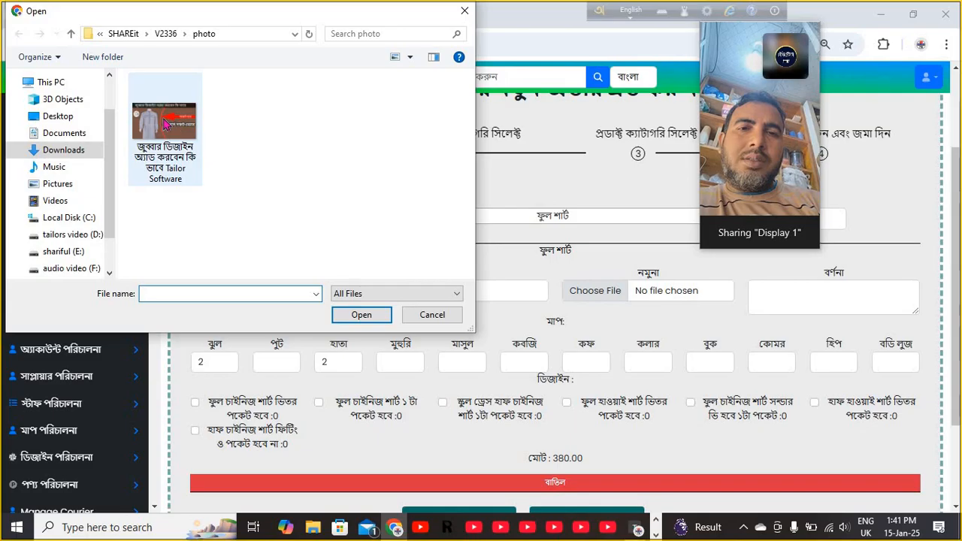
click(166, 124)
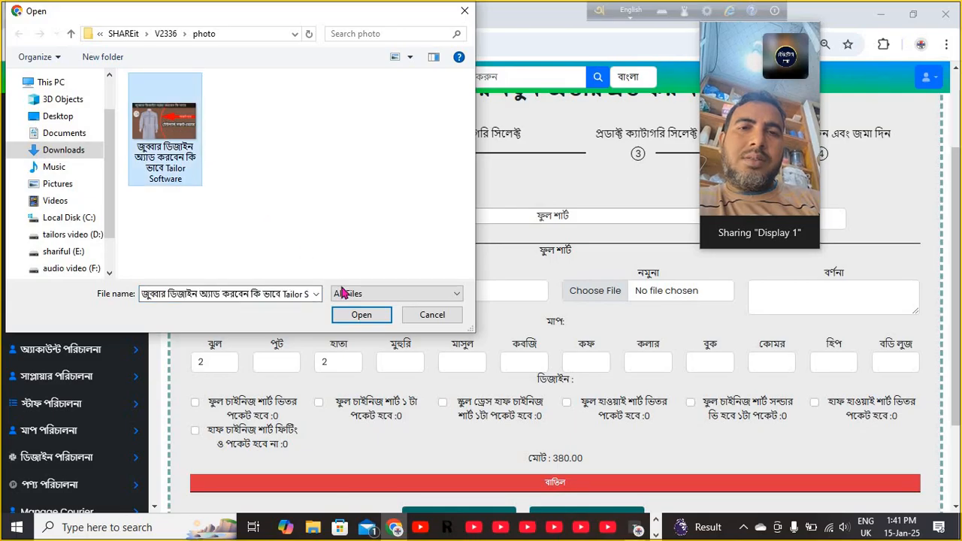
click(361, 315)
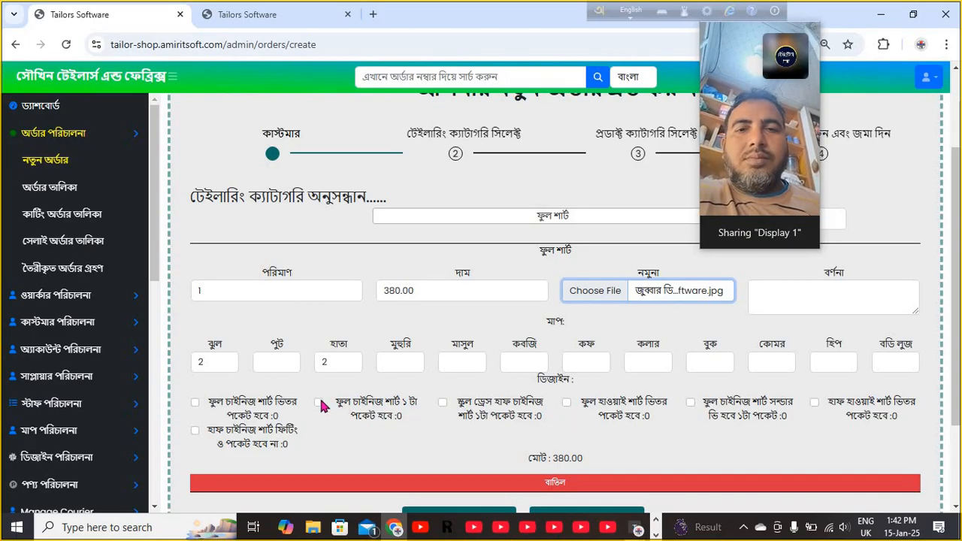
- Tick the ফুল চাইনিজ শার্ট ১ টা পকেট design option and enter the description 'design1'
click(318, 403)
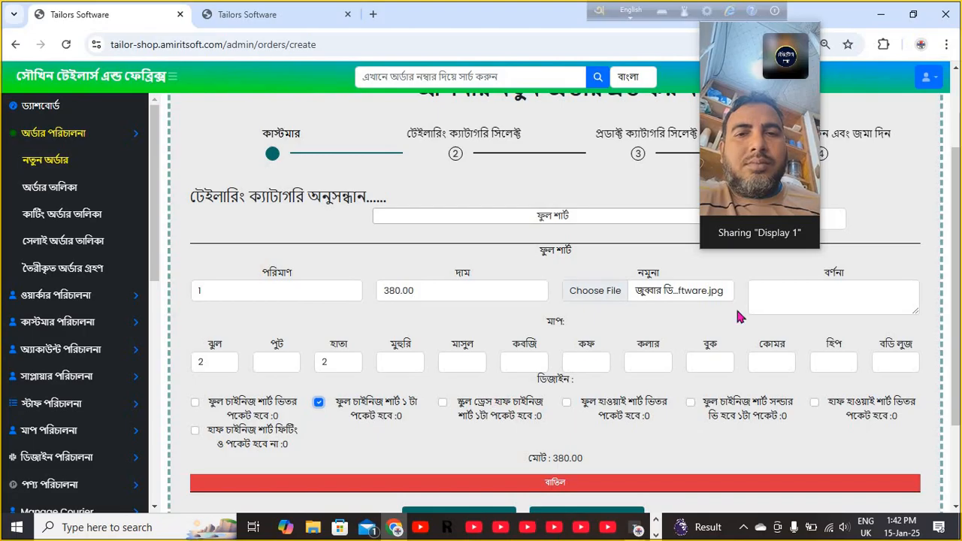
click(777, 298)
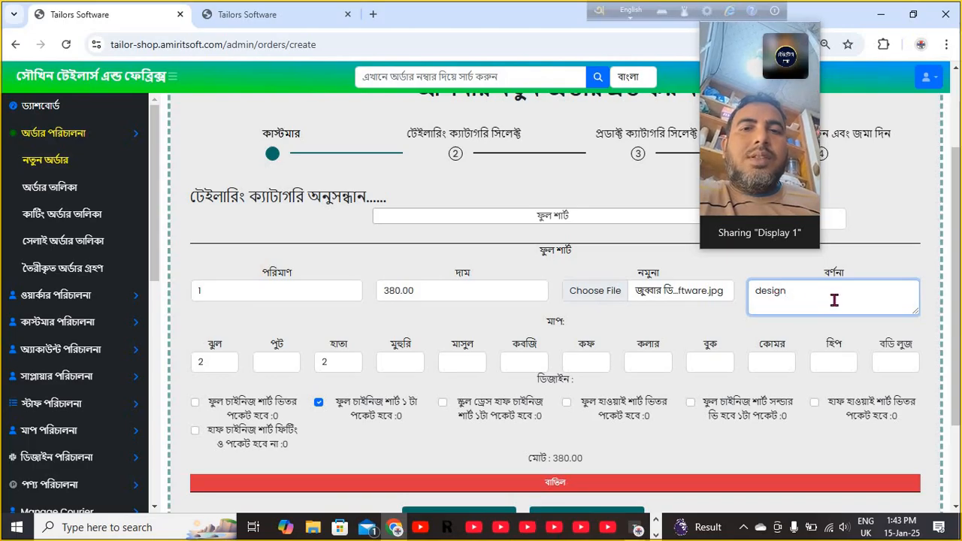
key(BackSpace)
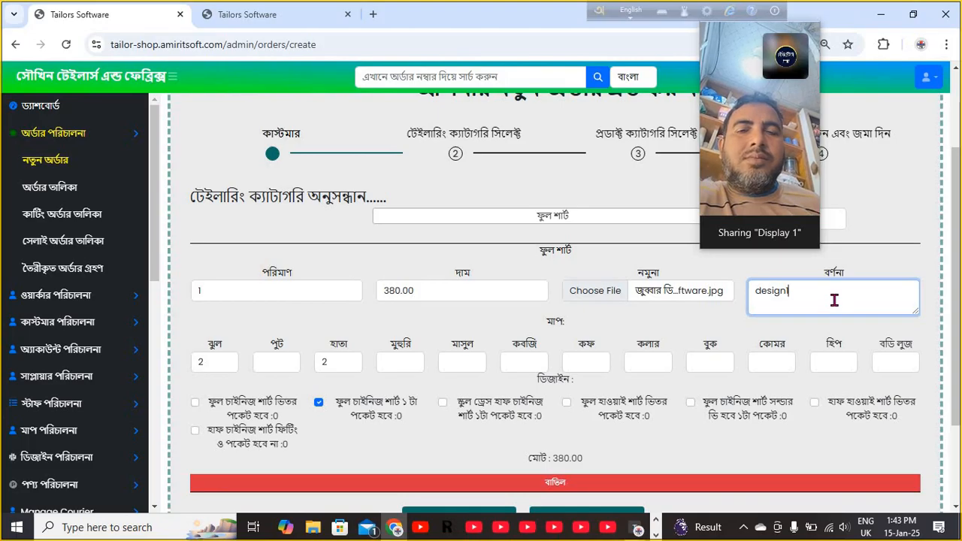
text(1)
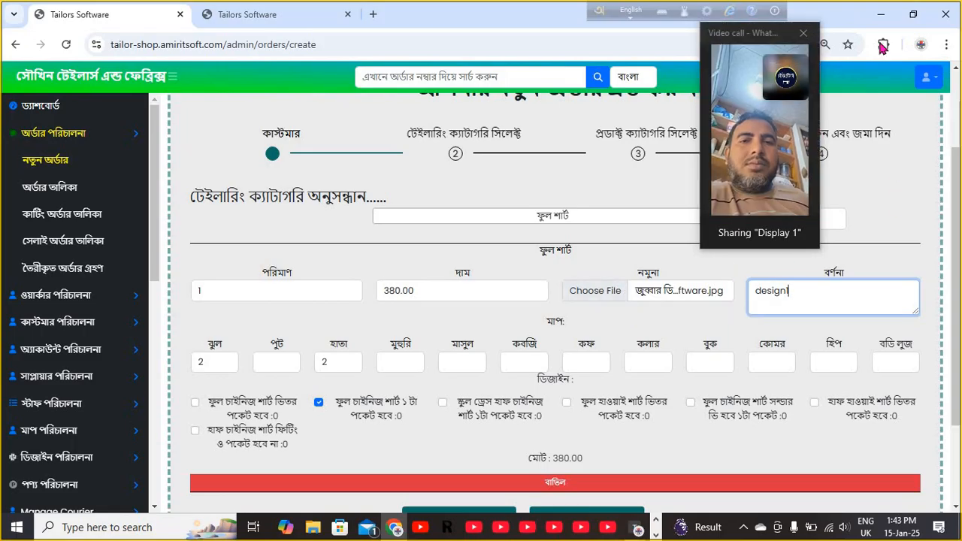
- Minimize the order form and the orders list windows to reveal the desktop
click(882, 15)
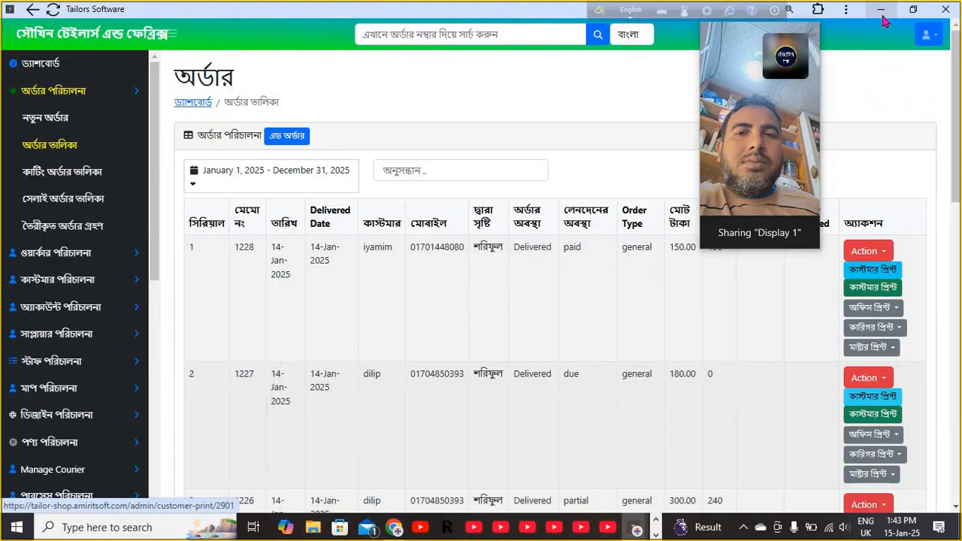
click(881, 10)
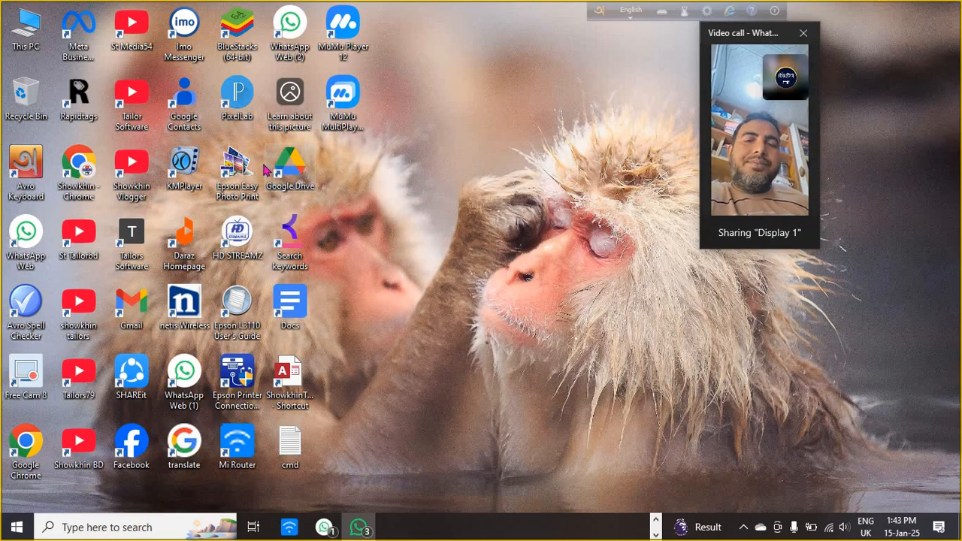
- Launch Chrome with the Showkhin profile maximized and search Google for 'shirt design for men'
double_click(81, 177)
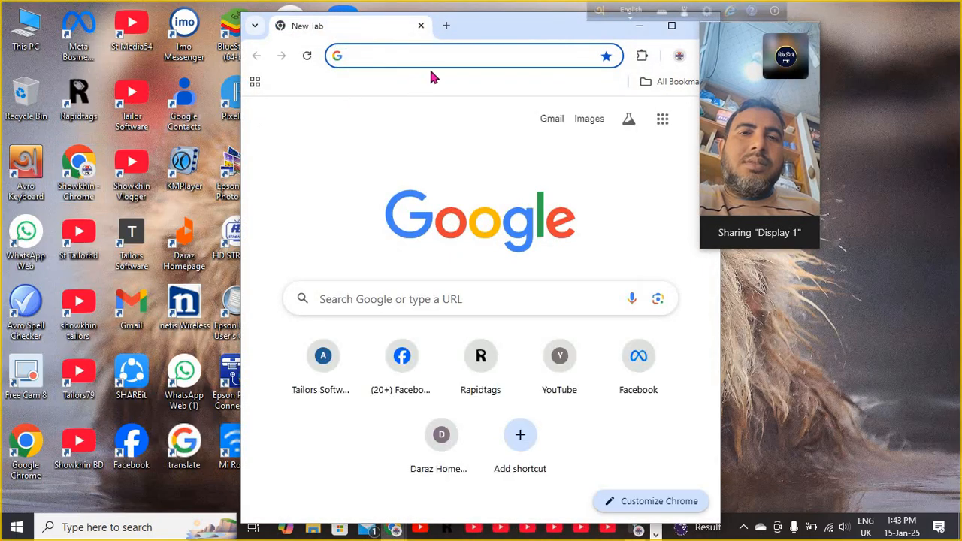
click(672, 27)
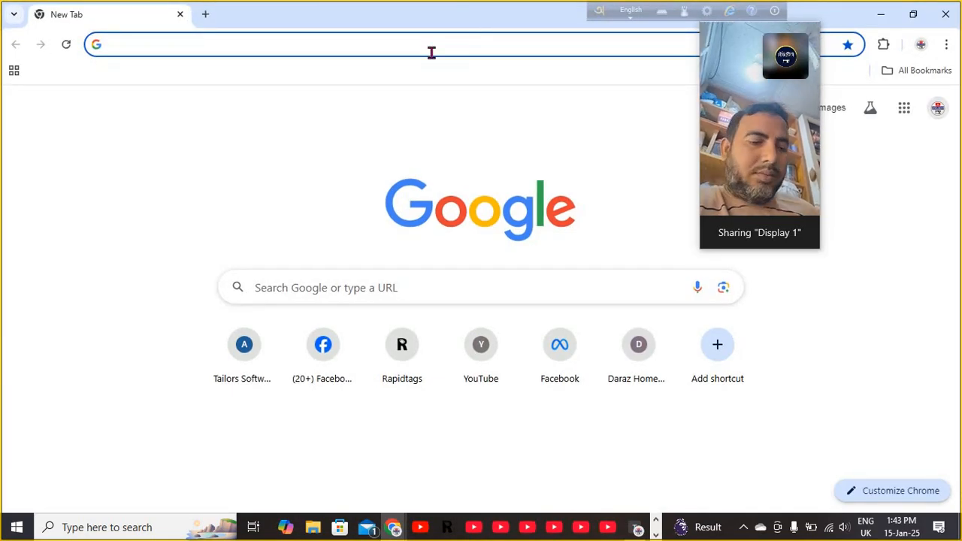
text(shirt )
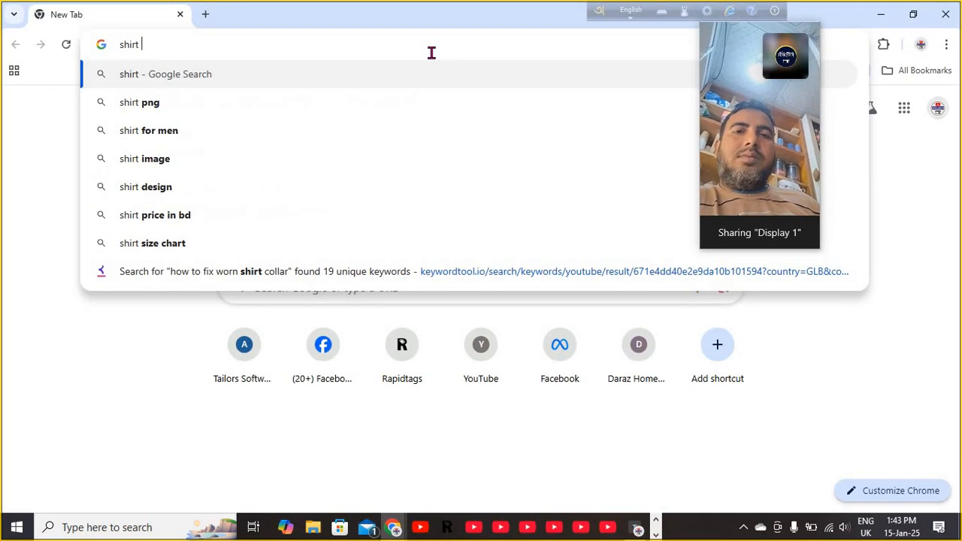
text(des)
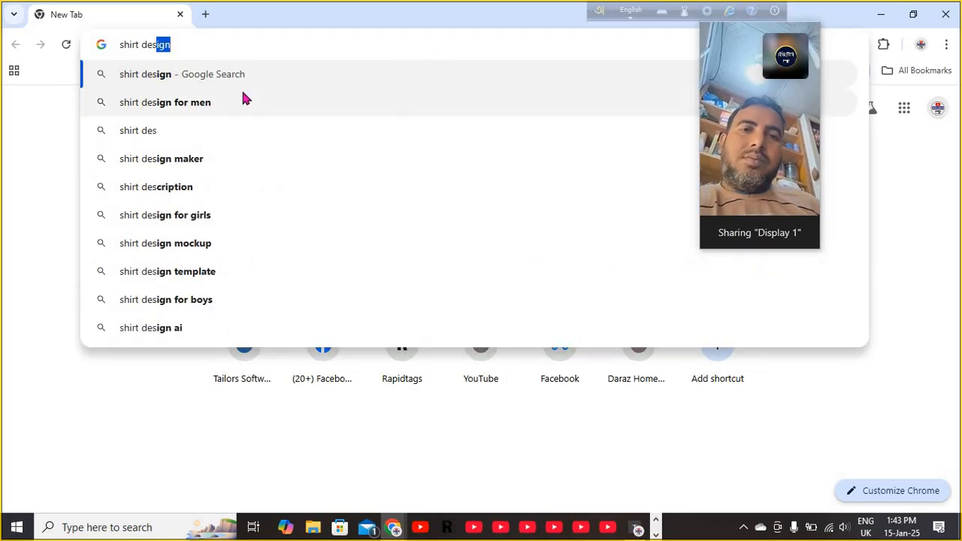
click(191, 102)
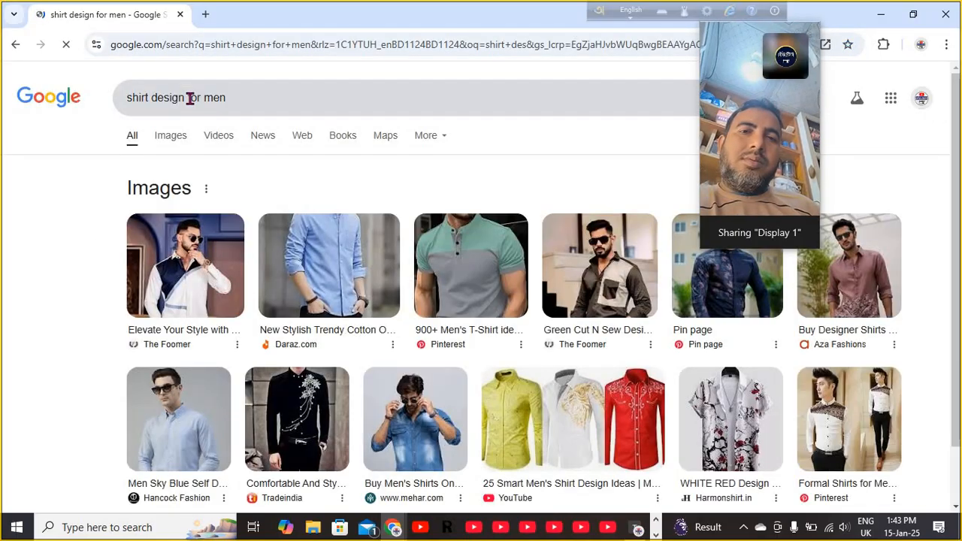
- Save the maroon-and-navy Men's Slim Fit Designer Dress Shirt image to Favorite images, then return to the order form
click(173, 140)
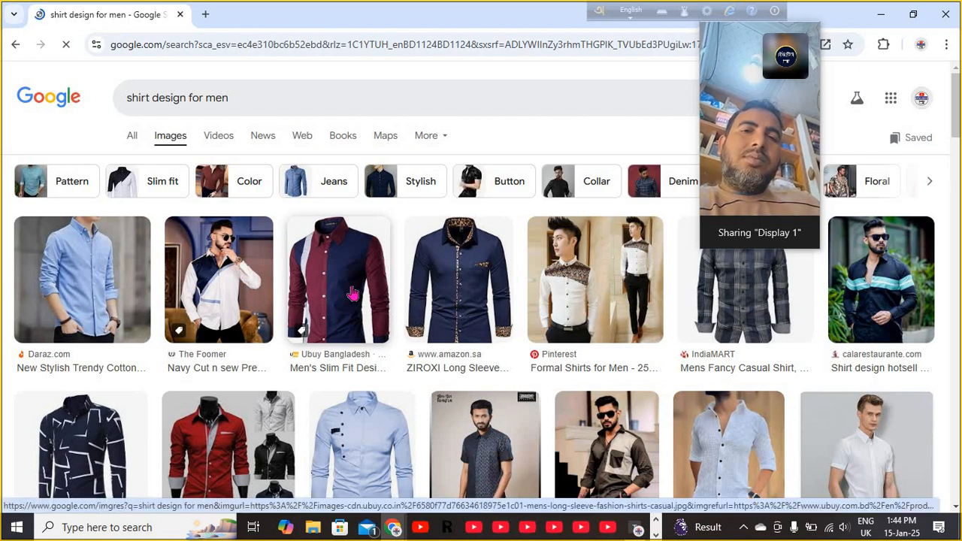
click(353, 293)
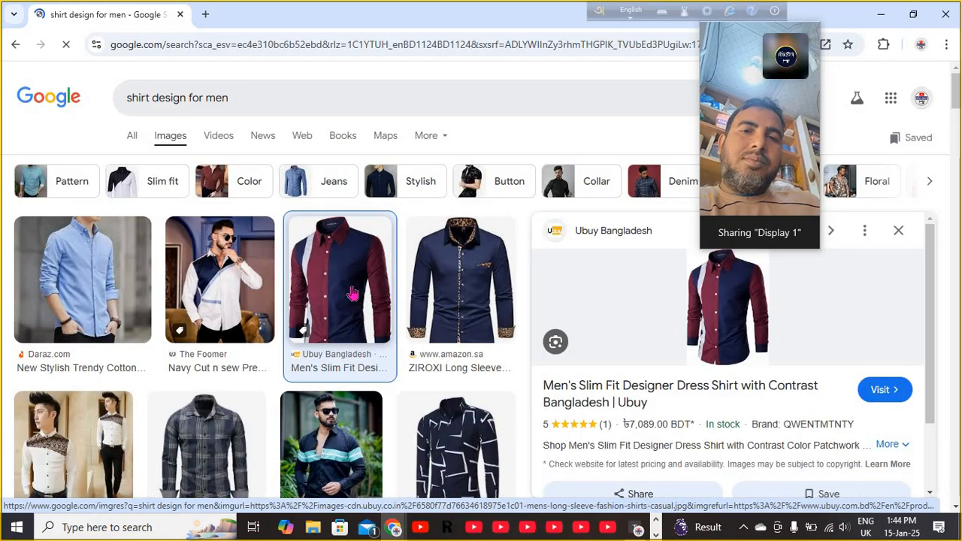
right_click(783, 299)
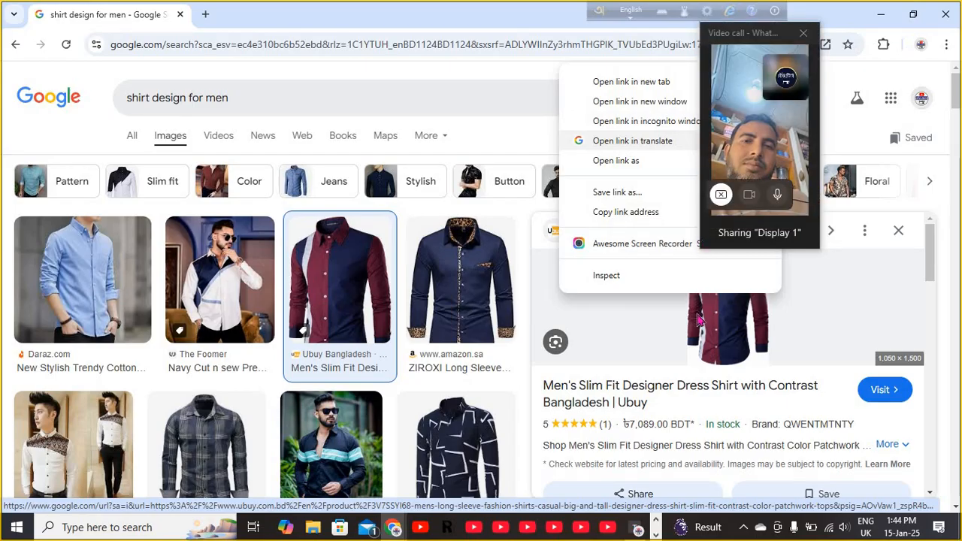
click(864, 233)
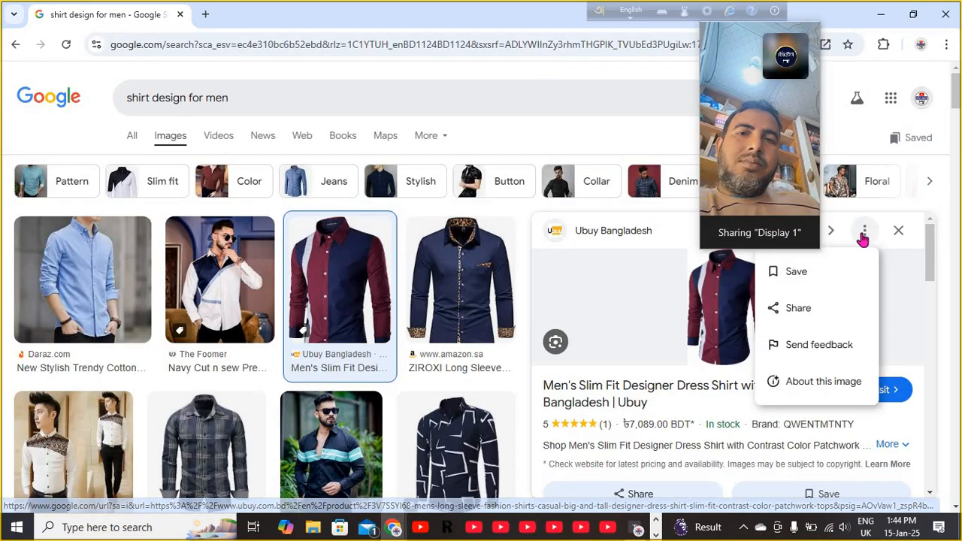
click(795, 273)
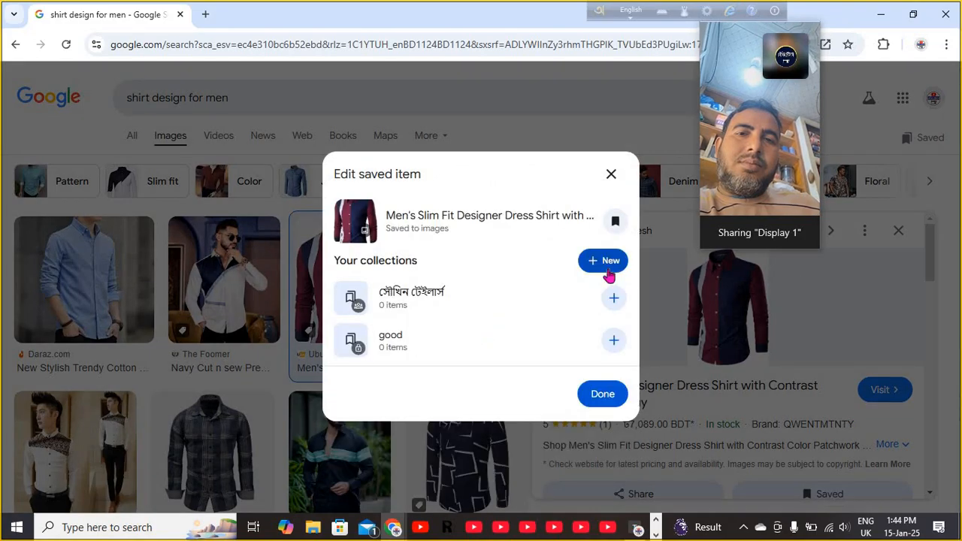
click(602, 395)
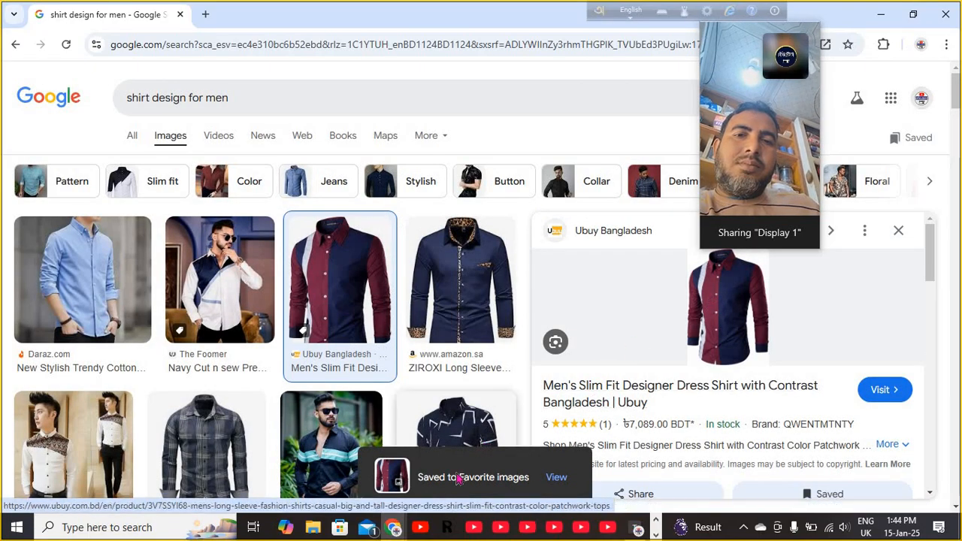
mouse_move(406, 528)
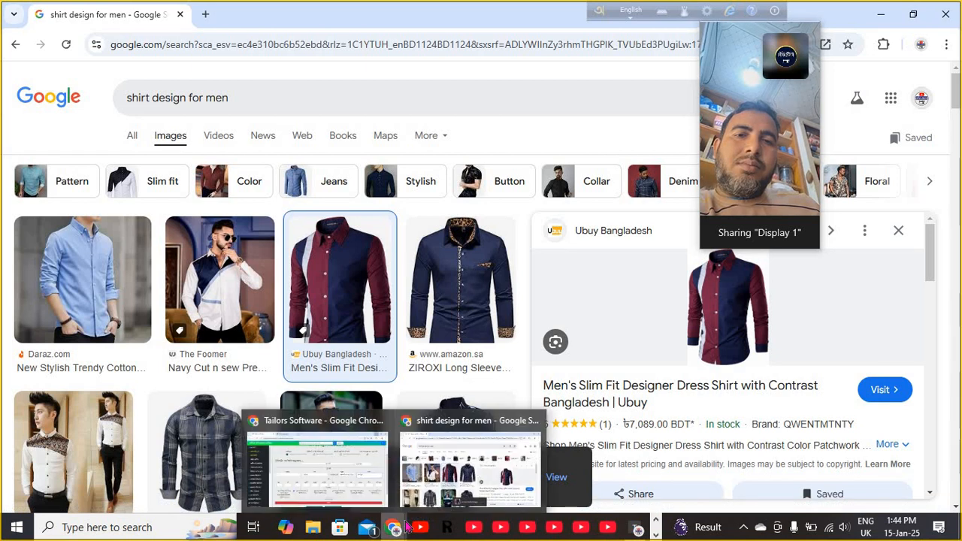
click(360, 475)
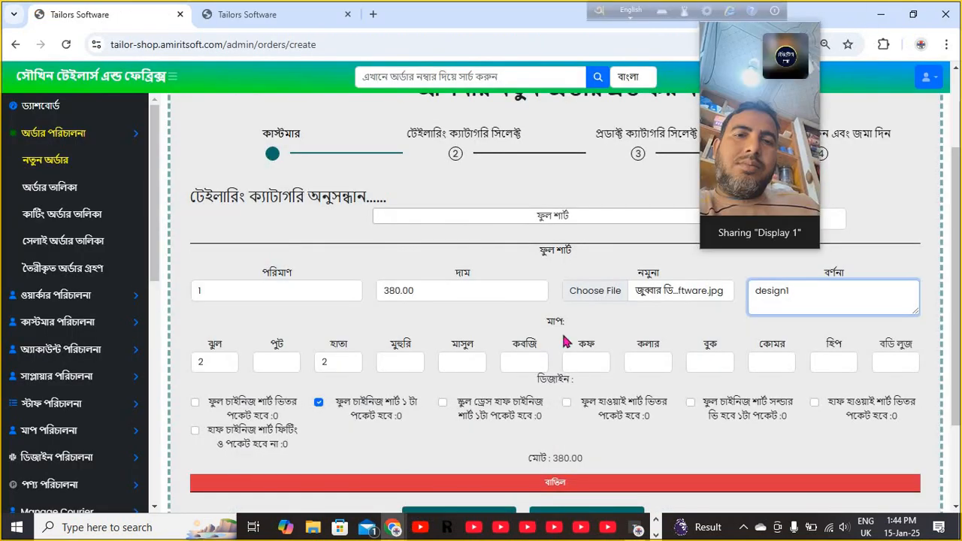
- Replace the order's sample file with compact_log.txt from the Downloads folder
click(614, 293)
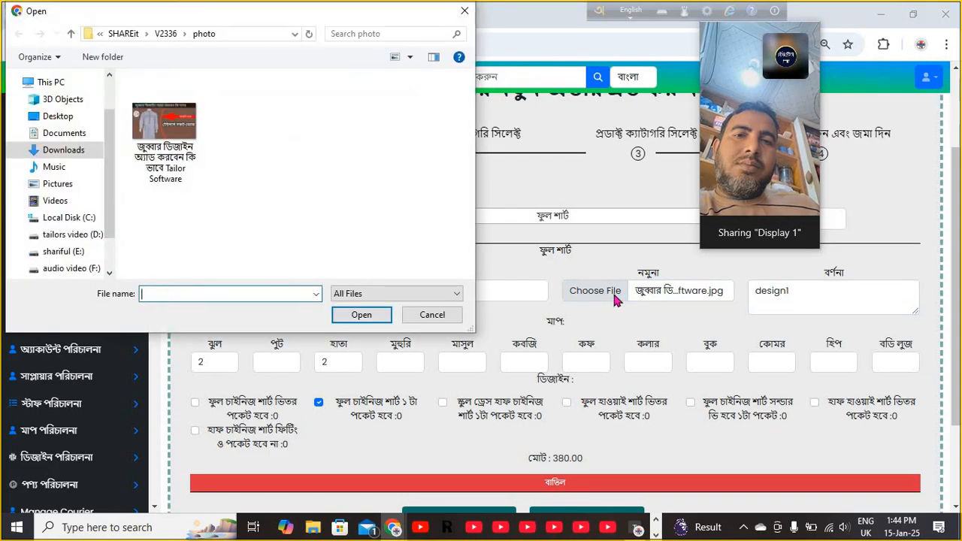
click(65, 151)
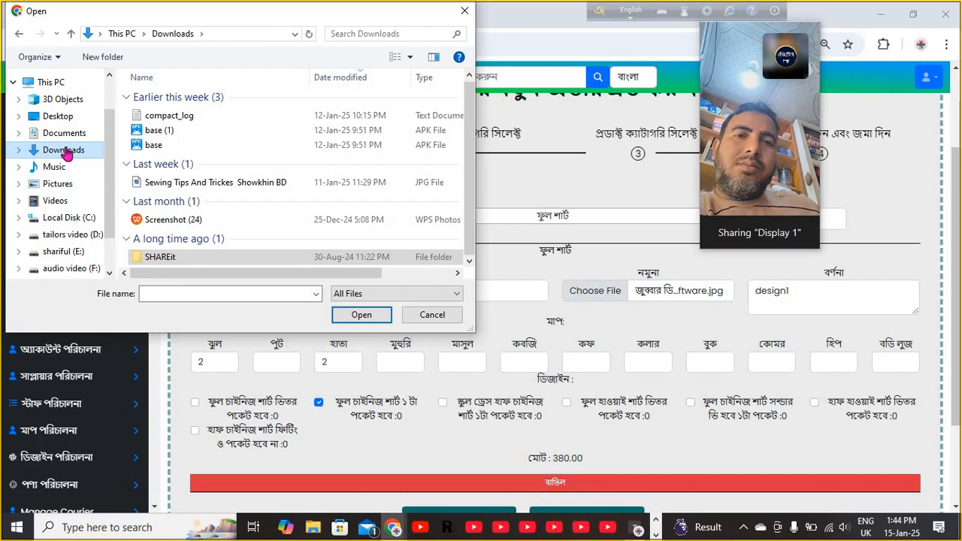
click(168, 118)
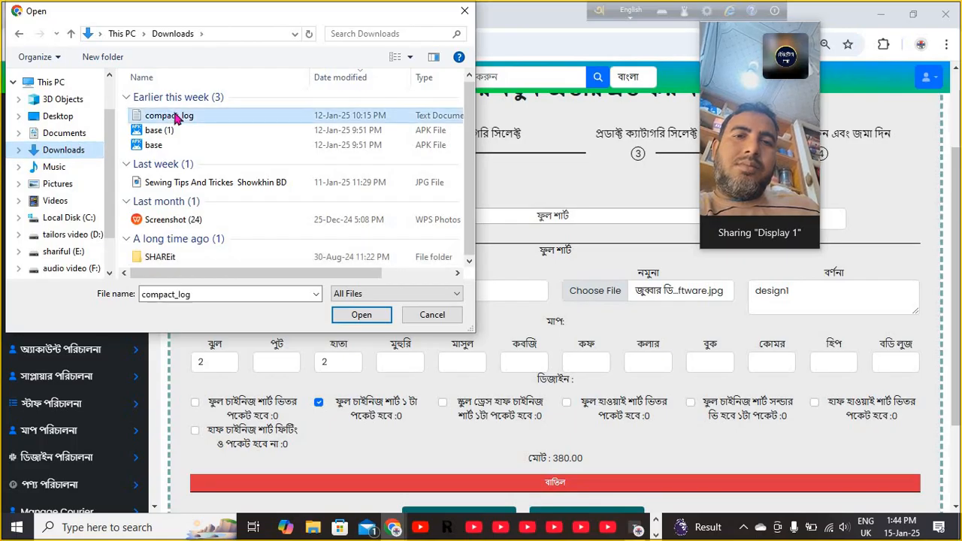
click(359, 317)
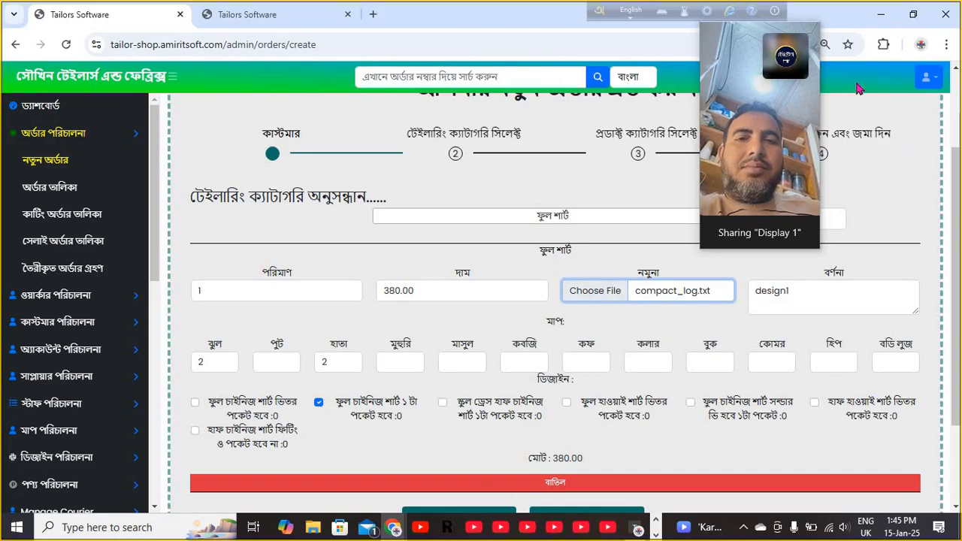
- Close the duplicate tab and show the admin dashboard with its daily payment totals
click(348, 14)
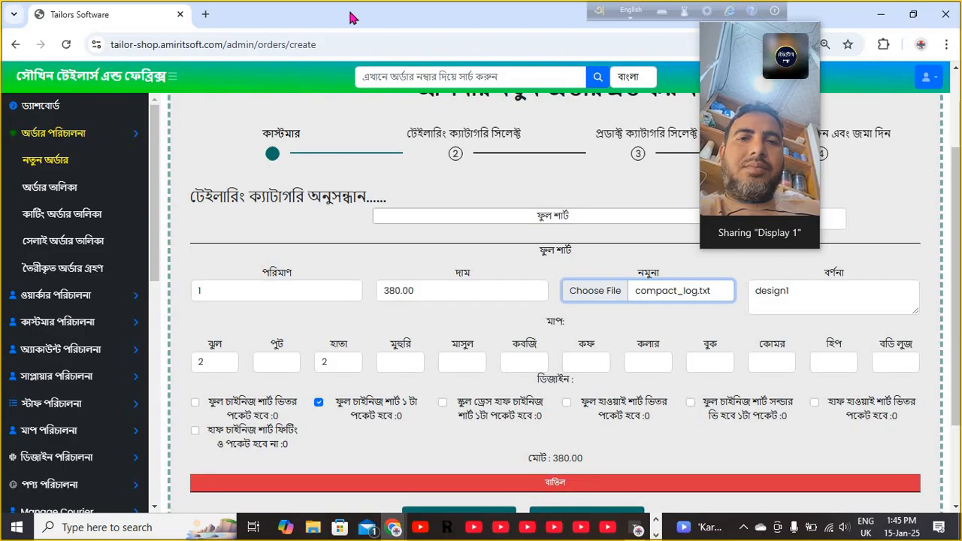
click(52, 113)
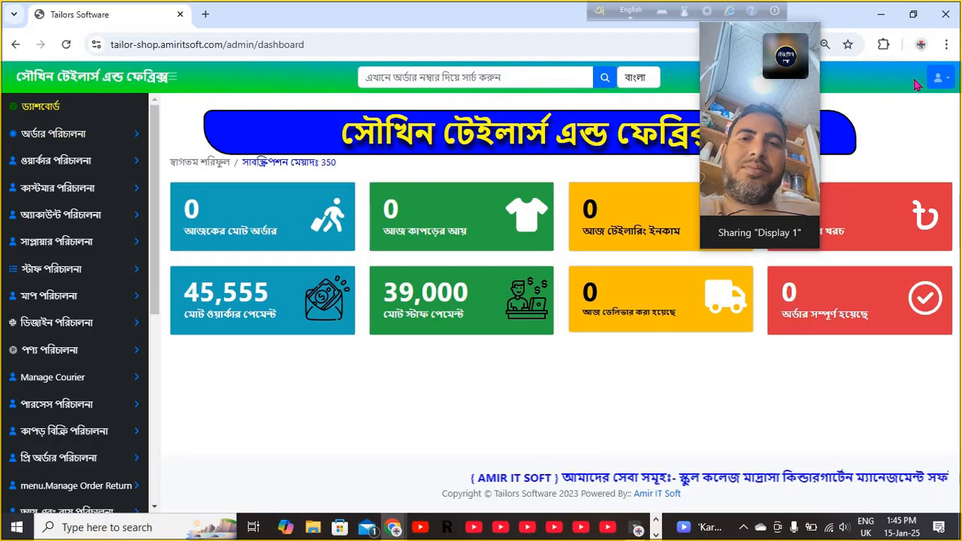
- Log out and sign back in with a different saved shop account from Chrome autofill
click(939, 79)
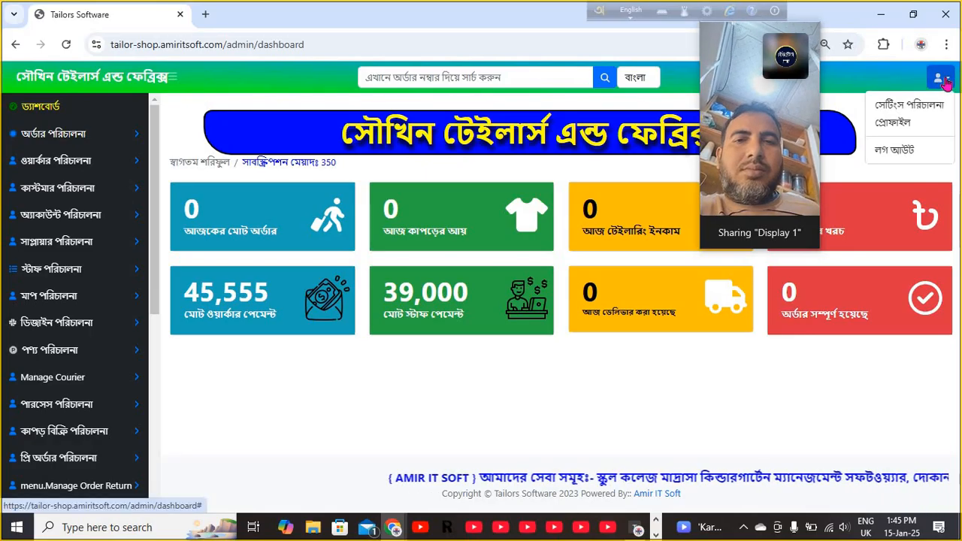
click(893, 154)
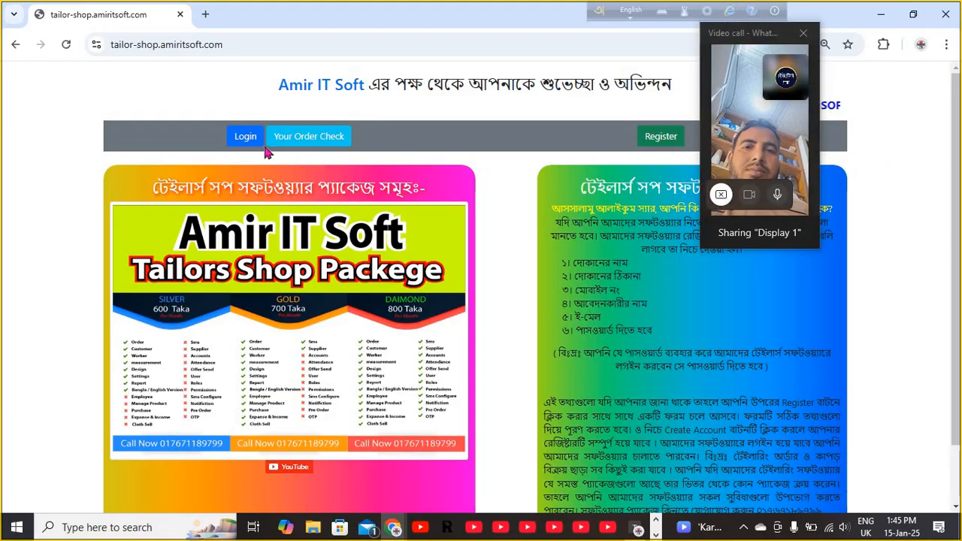
click(240, 139)
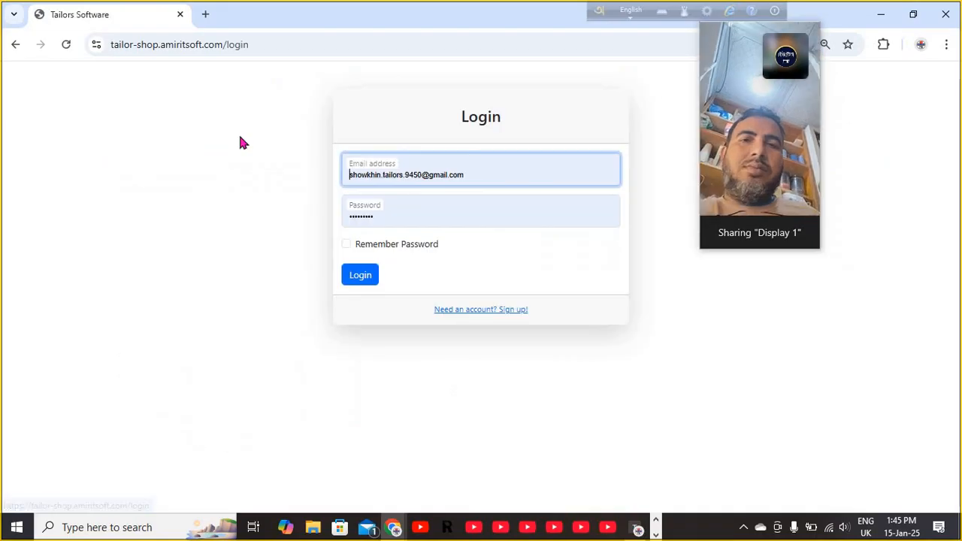
click(488, 168)
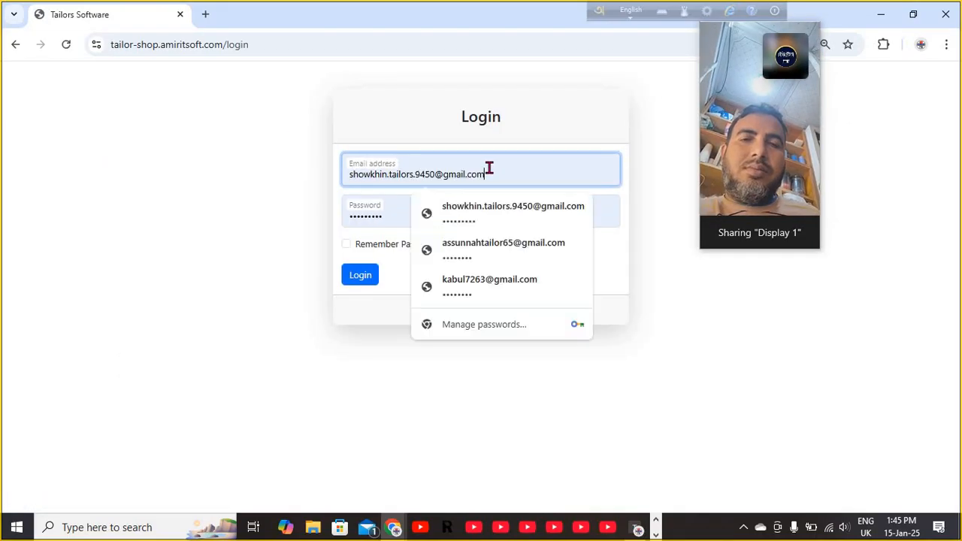
click(483, 279)
click(363, 277)
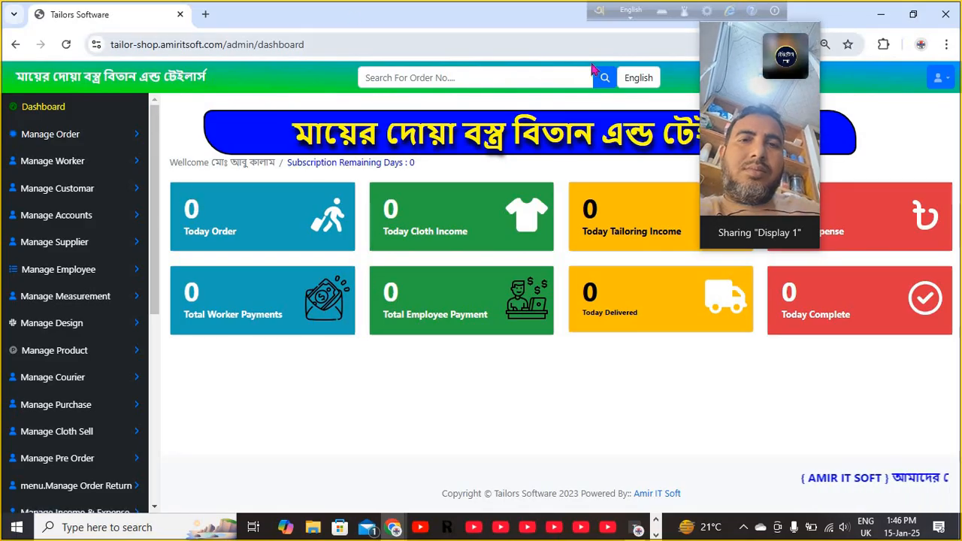
- Switch the interface language from English to বাংলা
click(638, 80)
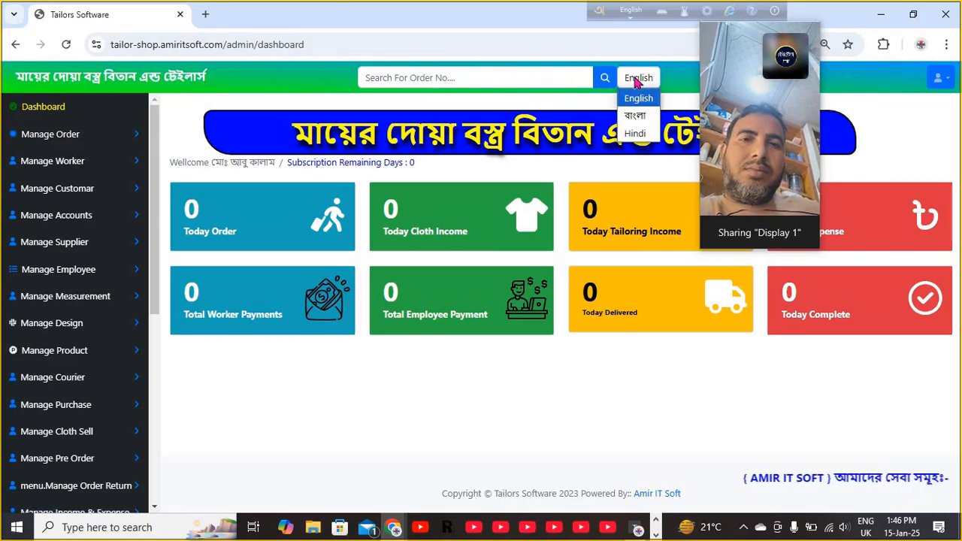
click(637, 116)
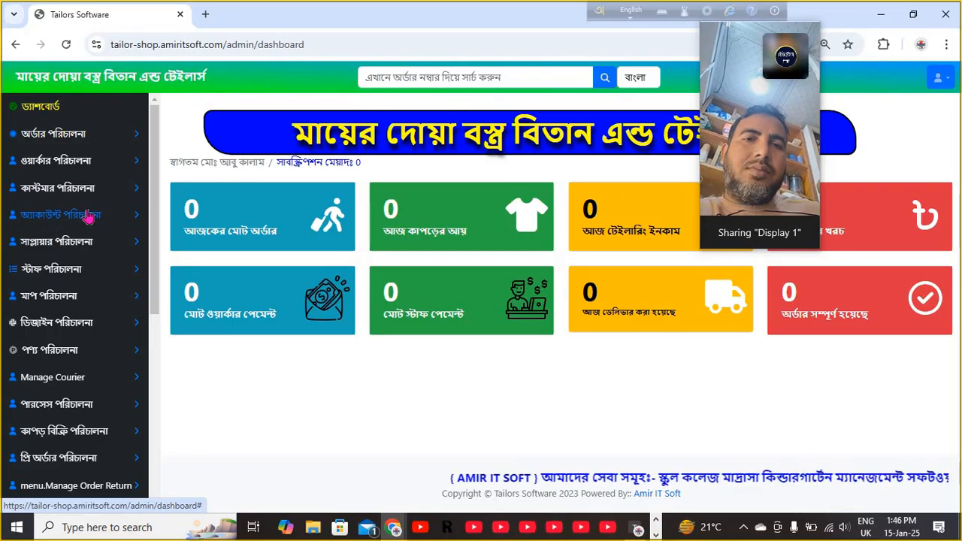
- Open ওয়ার্কার তালিকা under ওয়ার্কার পরিচালনা, then the ওয়ার্কার এড add-worker form
click(70, 165)
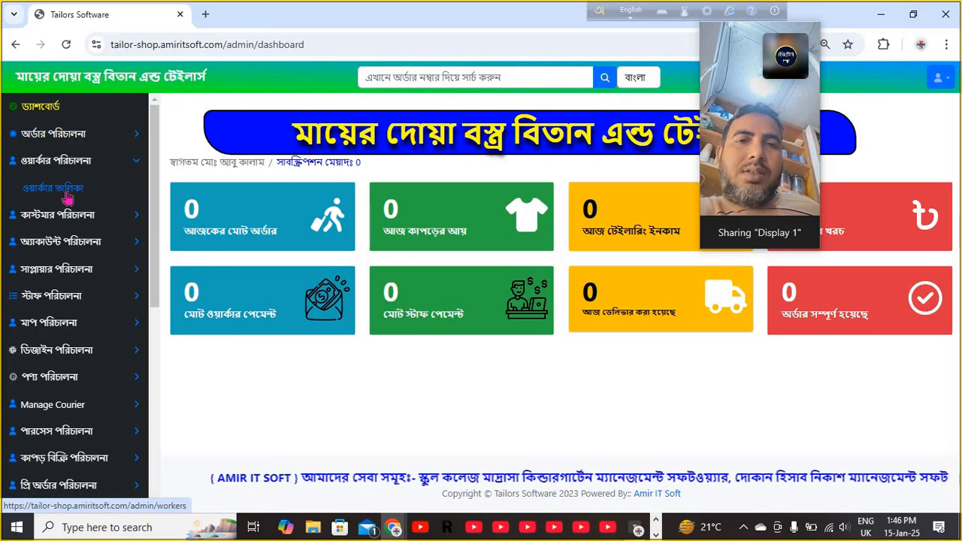
click(66, 194)
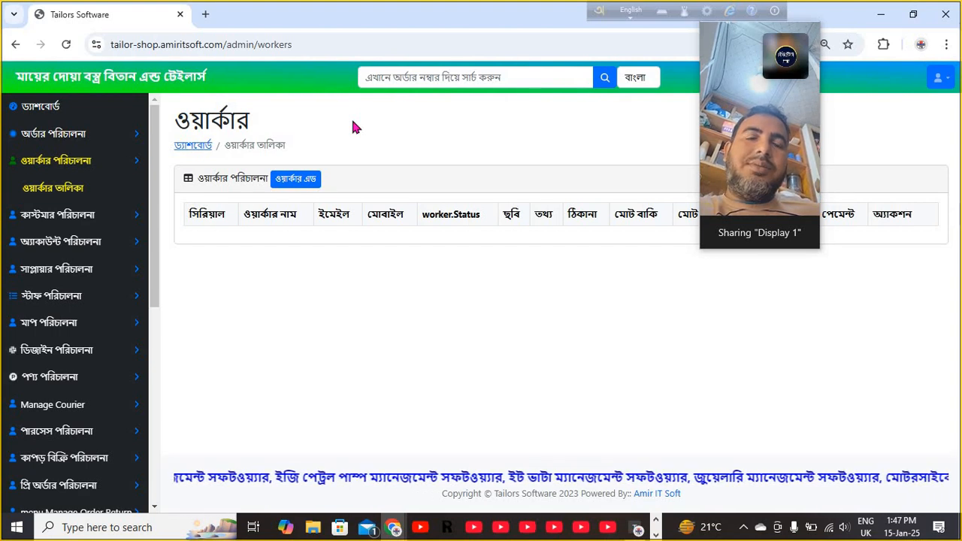
click(293, 184)
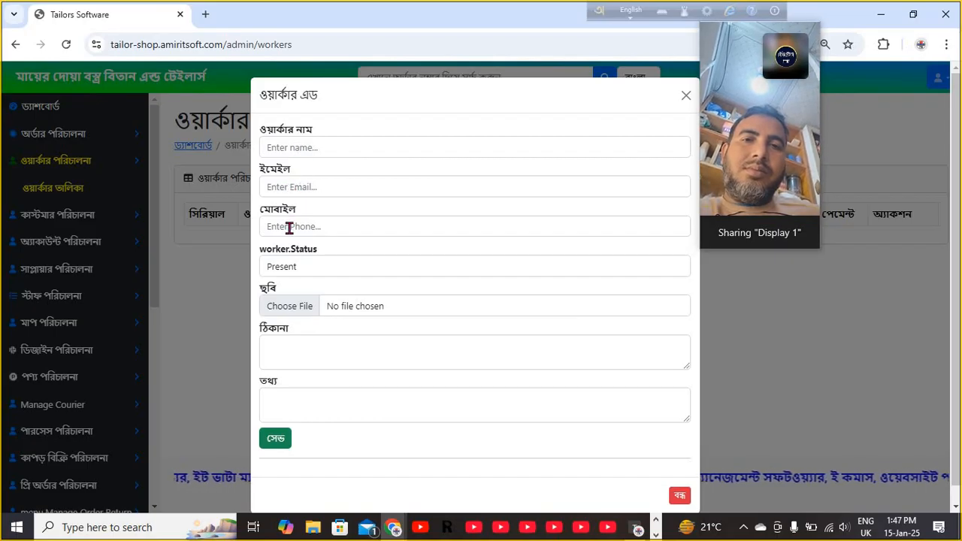
click(293, 270)
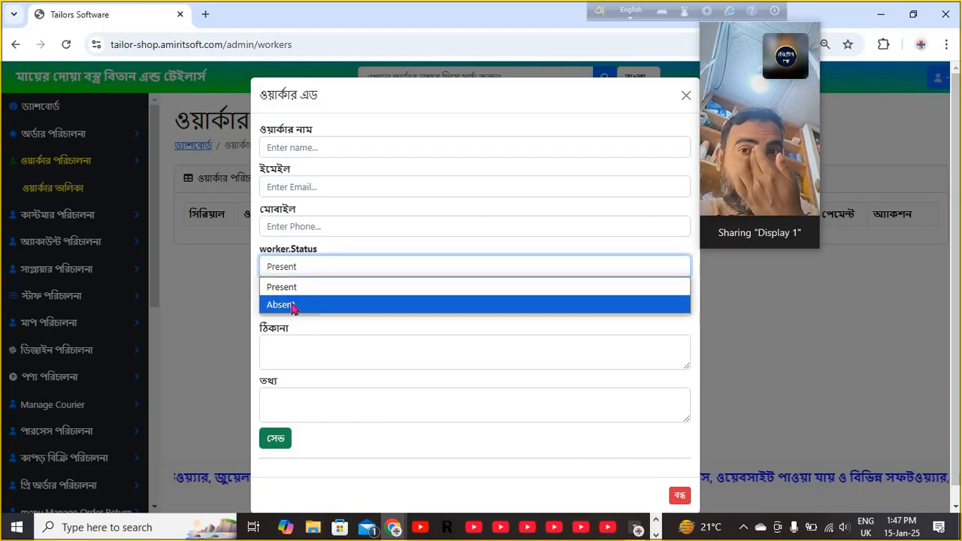
click(294, 272)
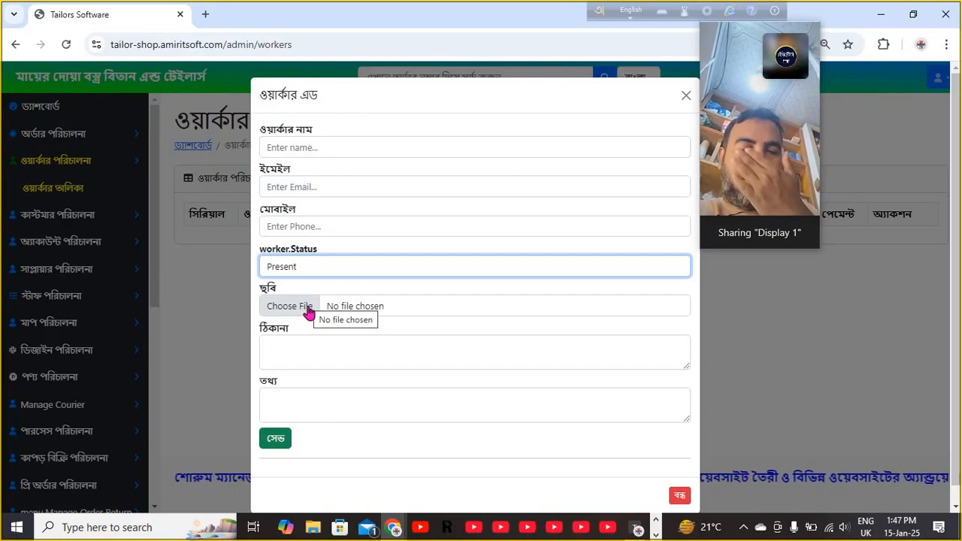
click(304, 354)
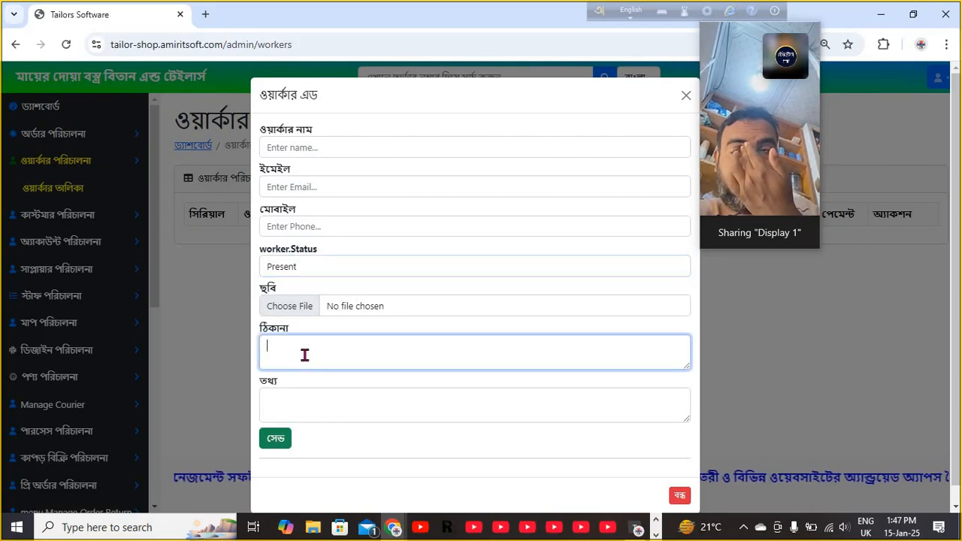
click(296, 404)
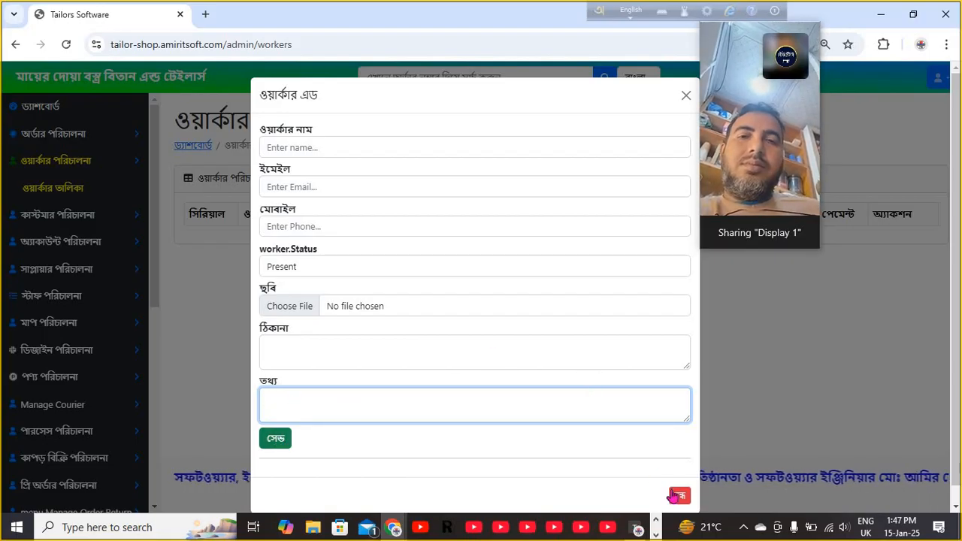
click(679, 495)
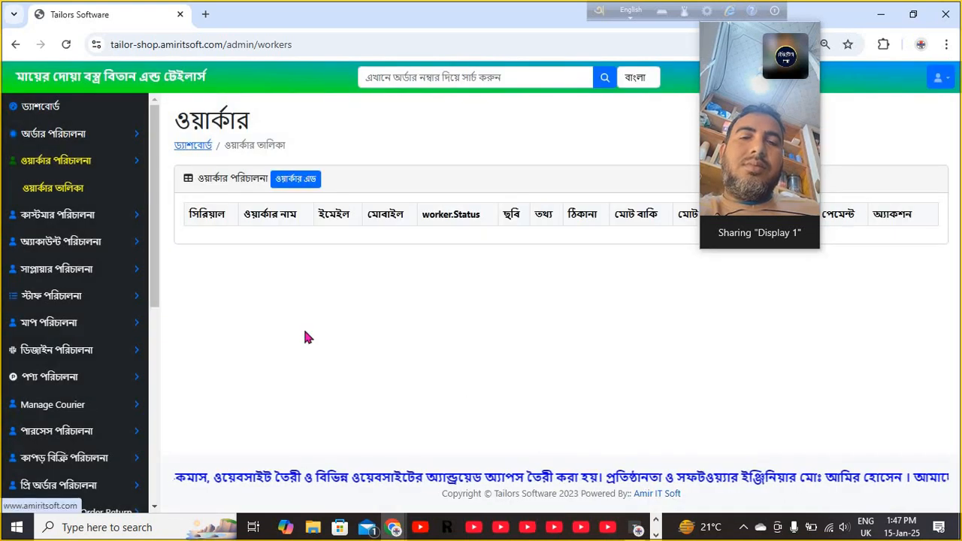
- Return from the worker list to the Bengali dashboard with its summary tiles
click(53, 111)
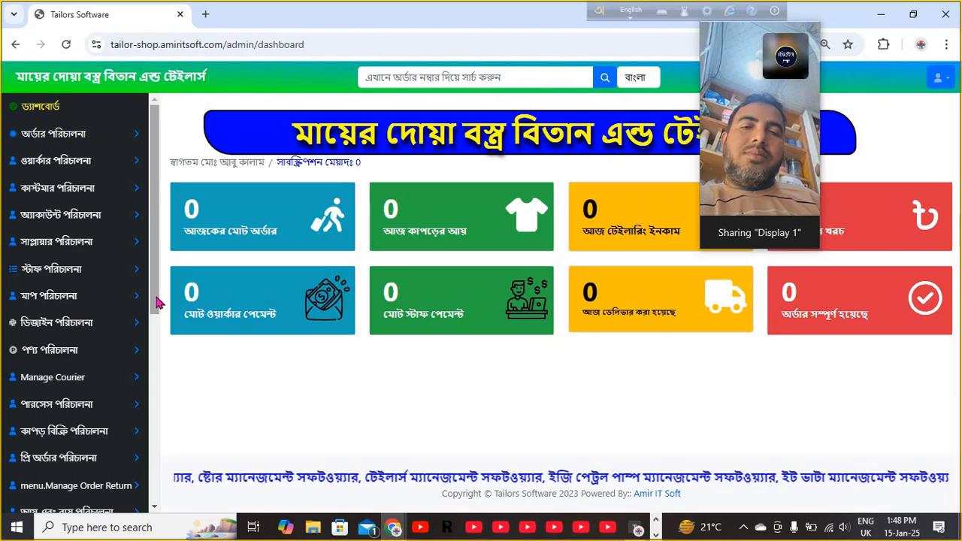
- Glance at the recent order search suggestions, then switch the interface language from বাংলা to English
click(481, 75)
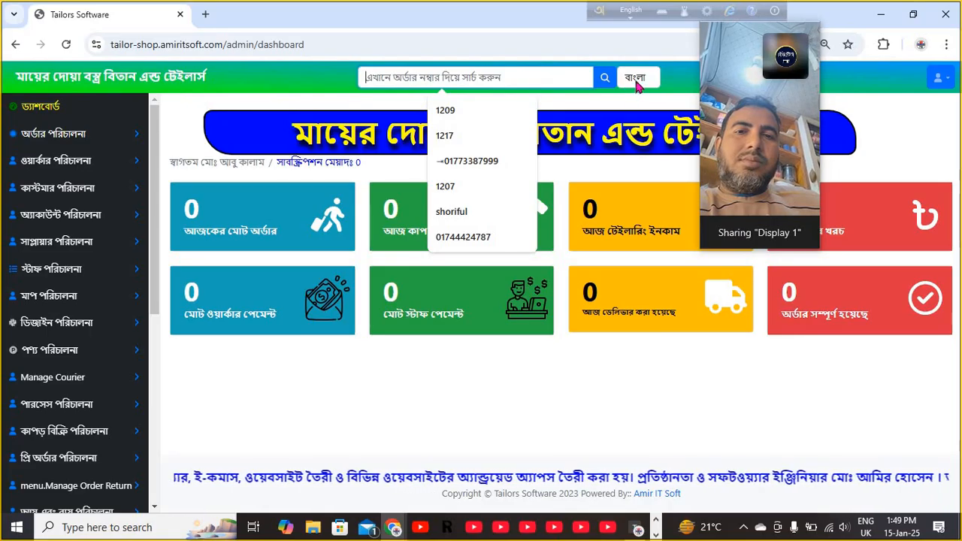
click(630, 106)
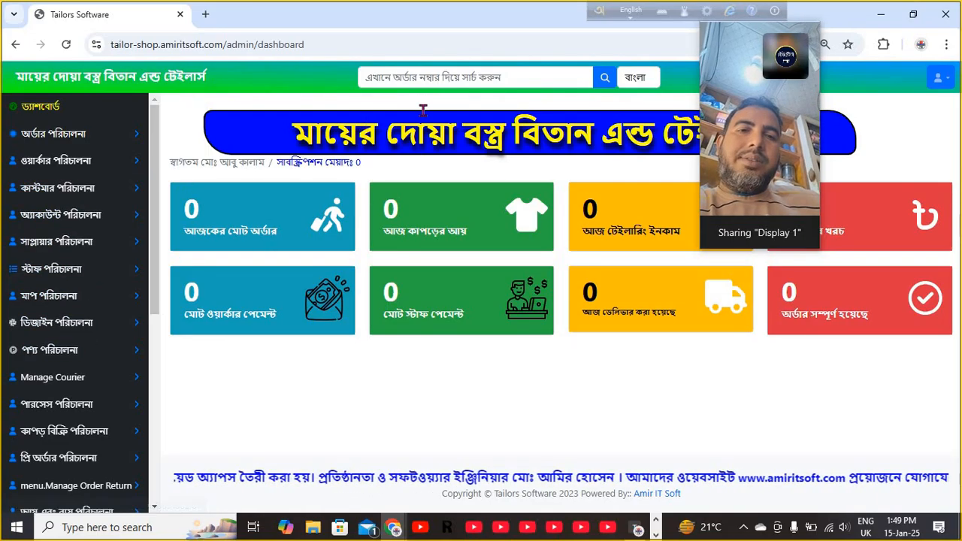
click(638, 77)
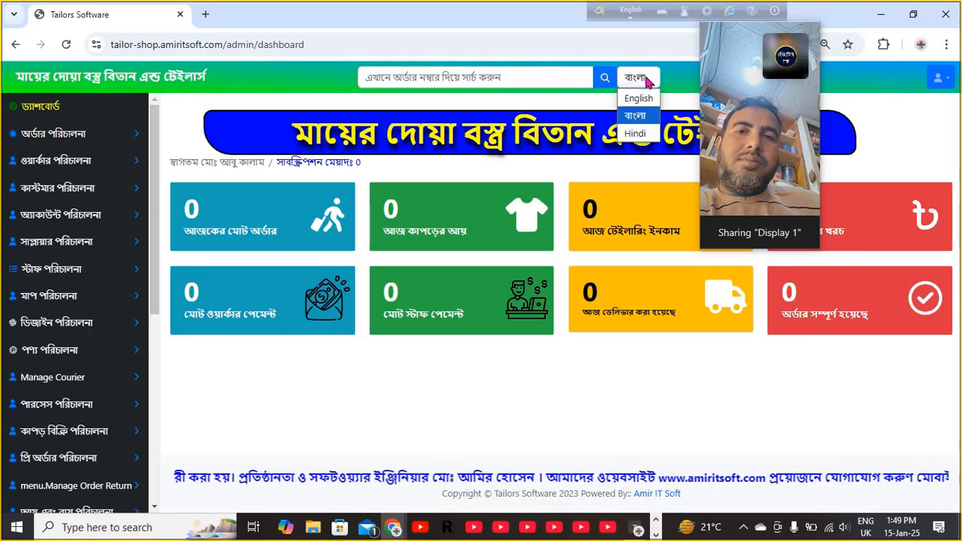
click(648, 80)
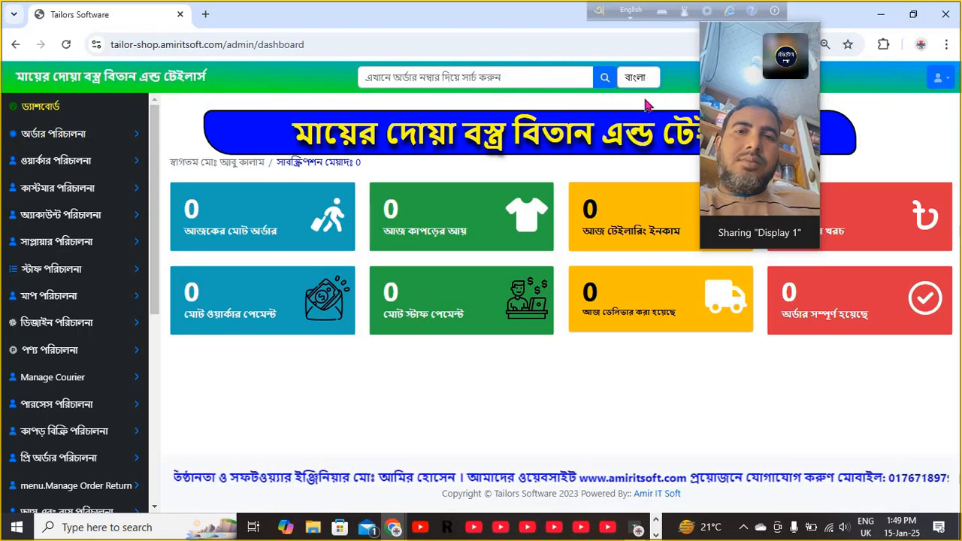
click(635, 81)
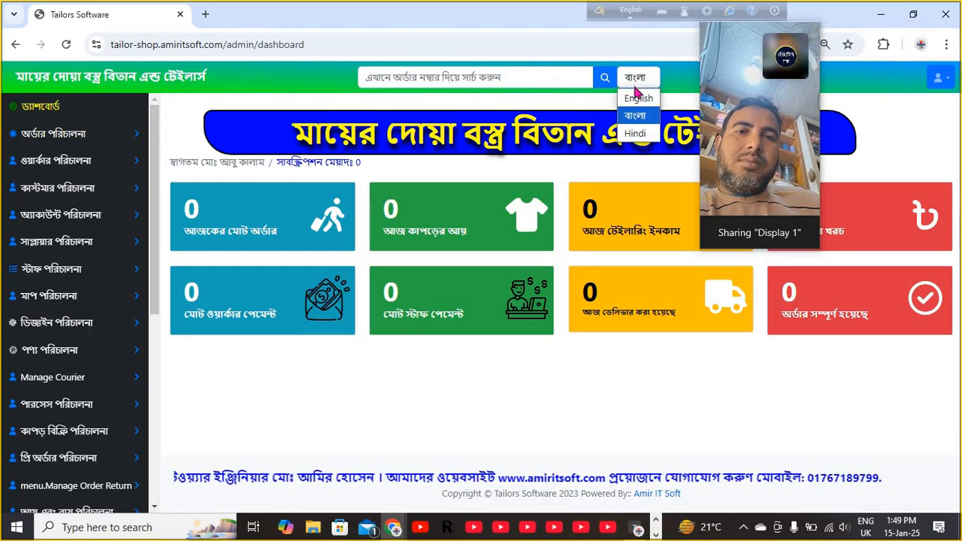
click(639, 97)
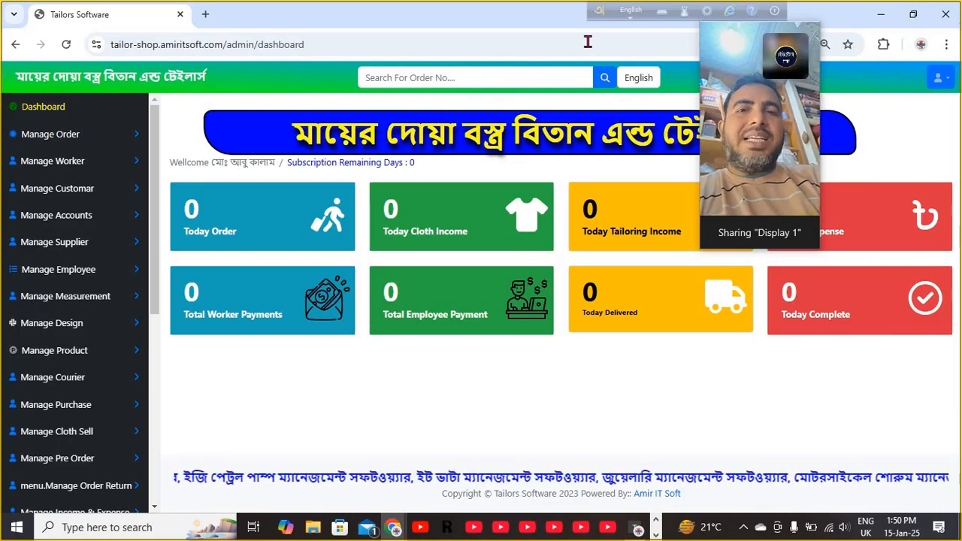
- Drag across the top-right of the English dashboard, whose totals all remain 0
drag(769, 36, 835, 156)
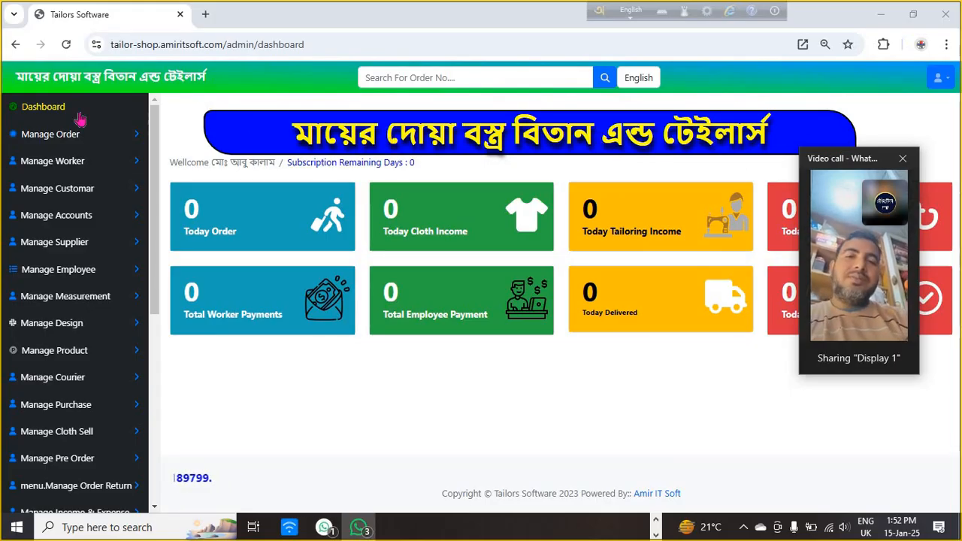
- Expand and then collapse the order management options in the sidebar
click(61, 145)
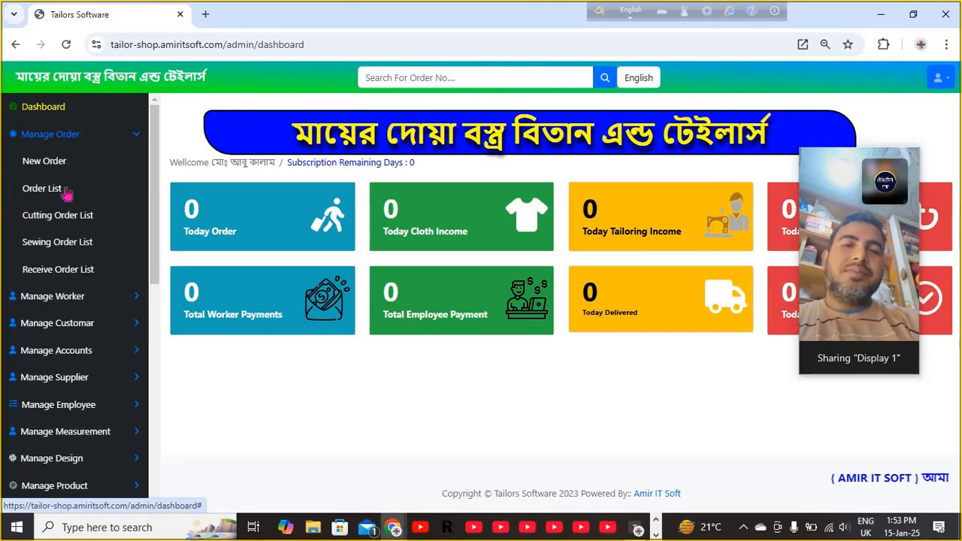
click(73, 135)
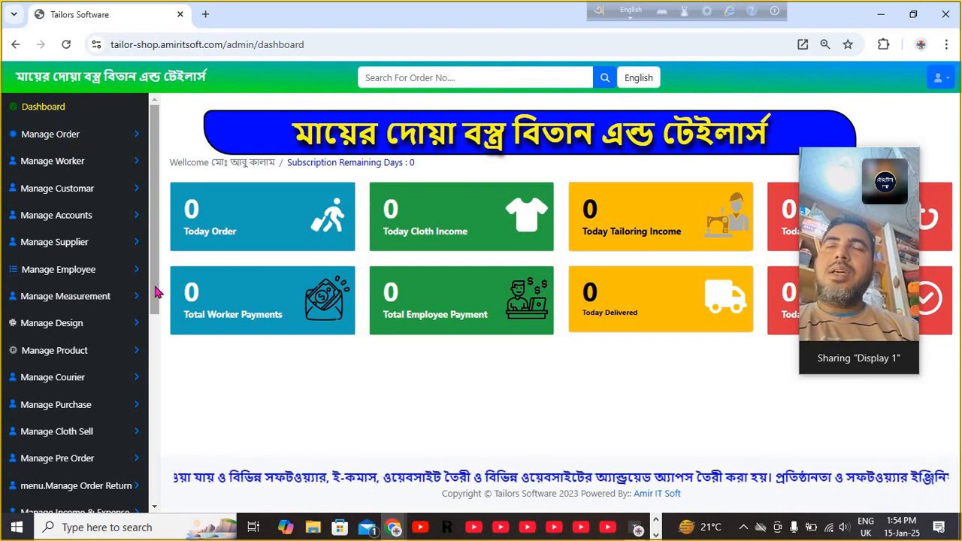
- Open View Note from the lower sidebar and start a new blank note
drag(156, 292, 150, 487)
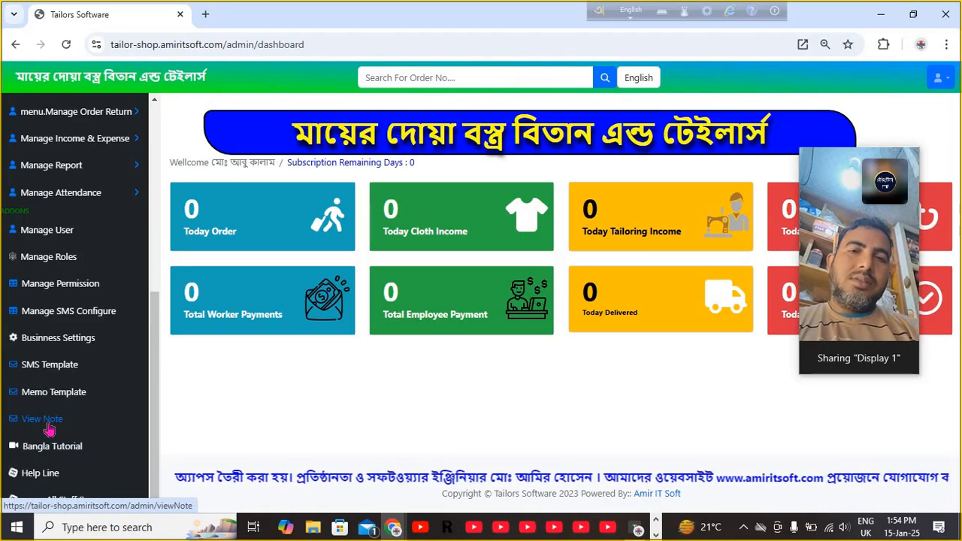
click(47, 425)
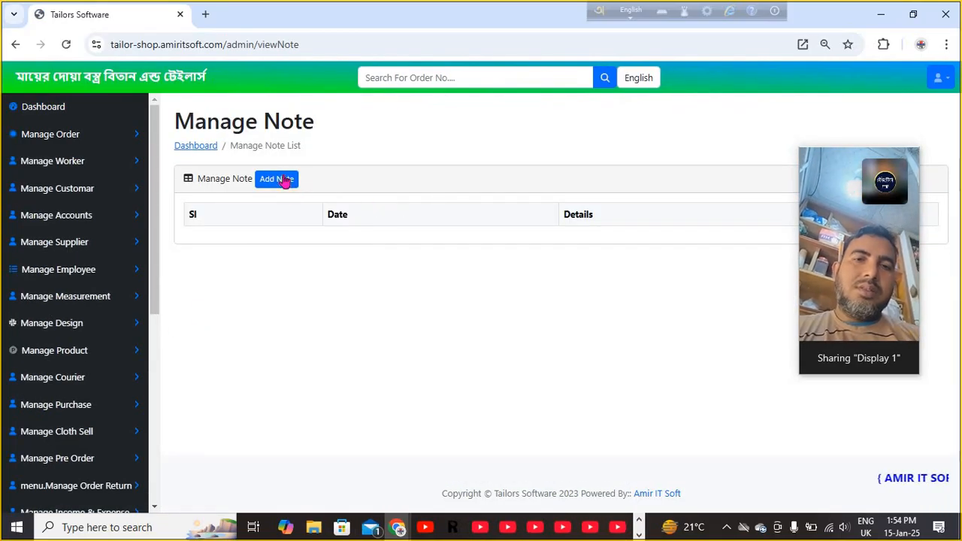
click(282, 180)
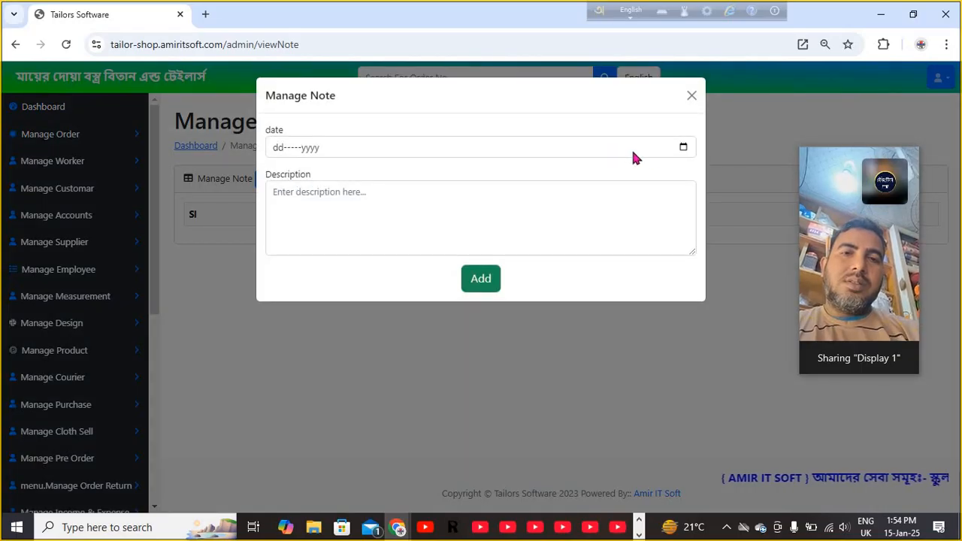
- Date the note today, type 'tfgg' as its description, then discard it unsaved
click(680, 149)
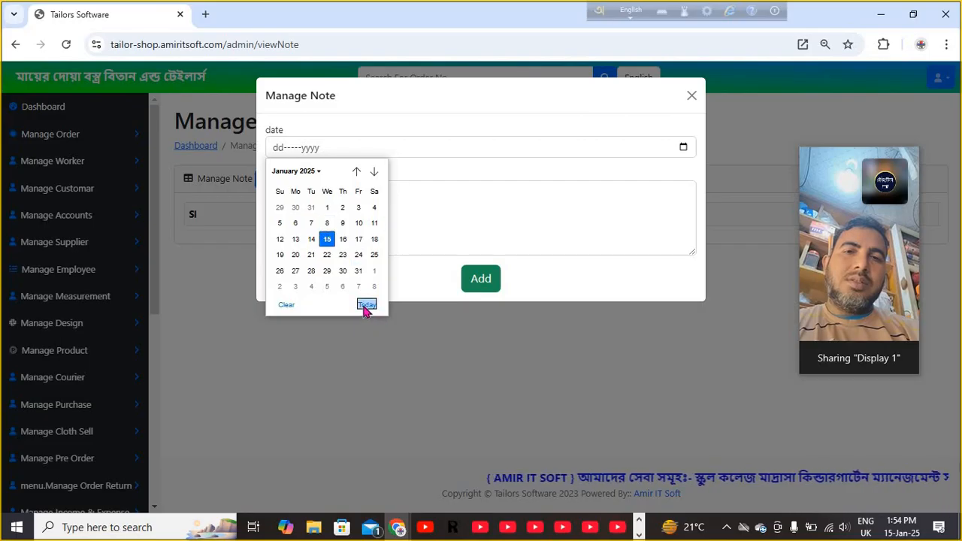
click(366, 305)
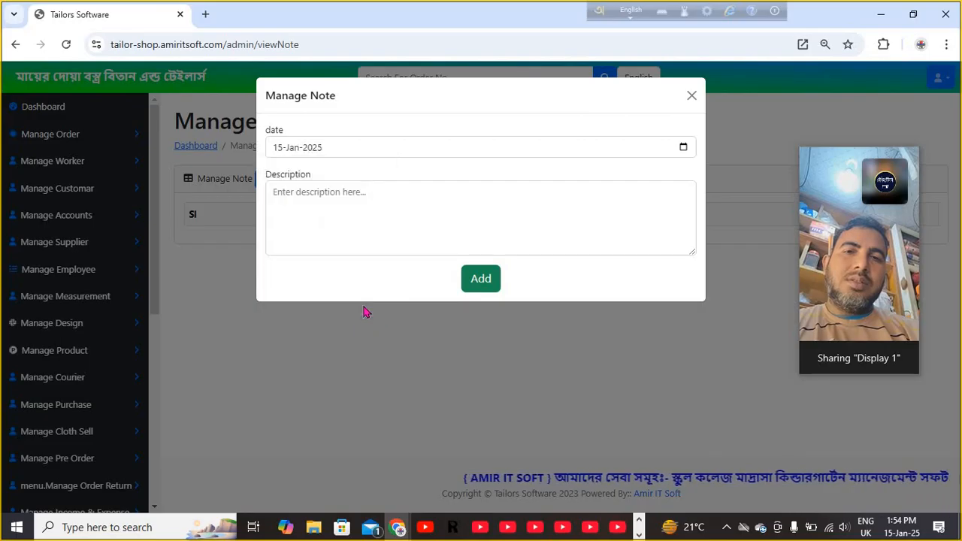
click(292, 200)
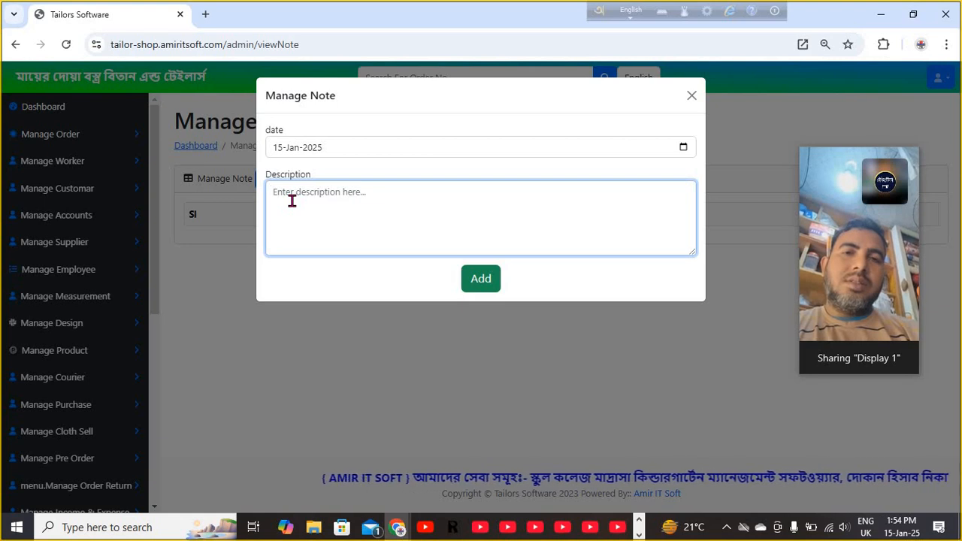
text(tfgg)
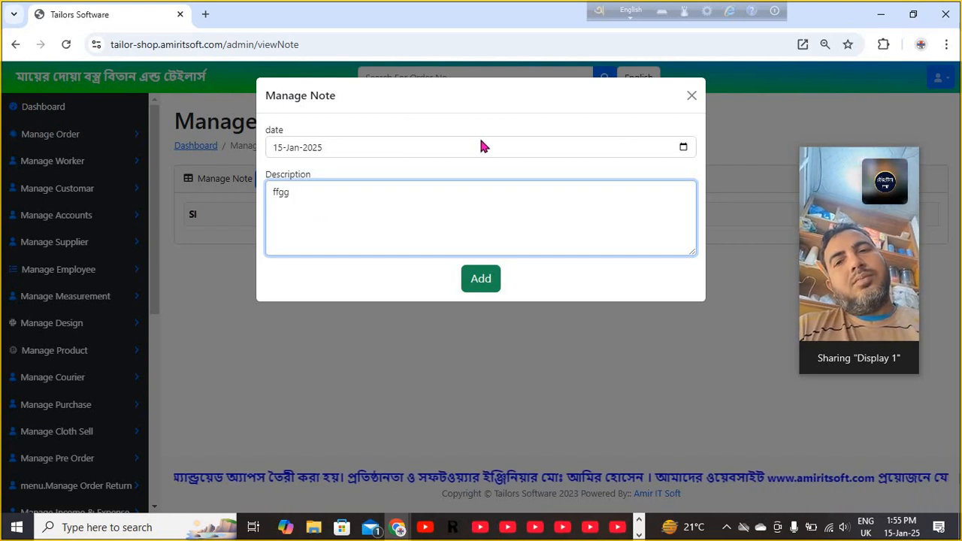
click(692, 99)
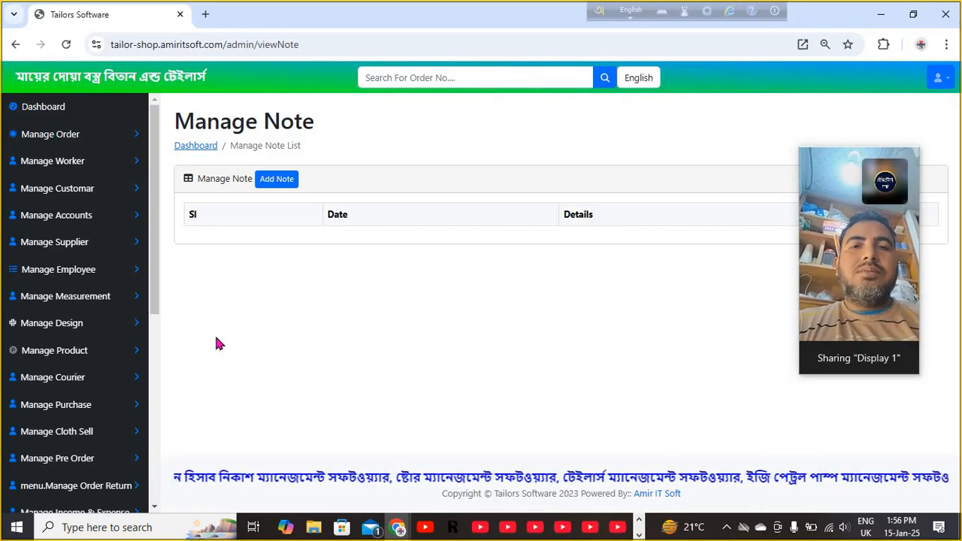
- From Measurement List, start a measurement named 'jhul', then close the form unsaved
click(87, 300)
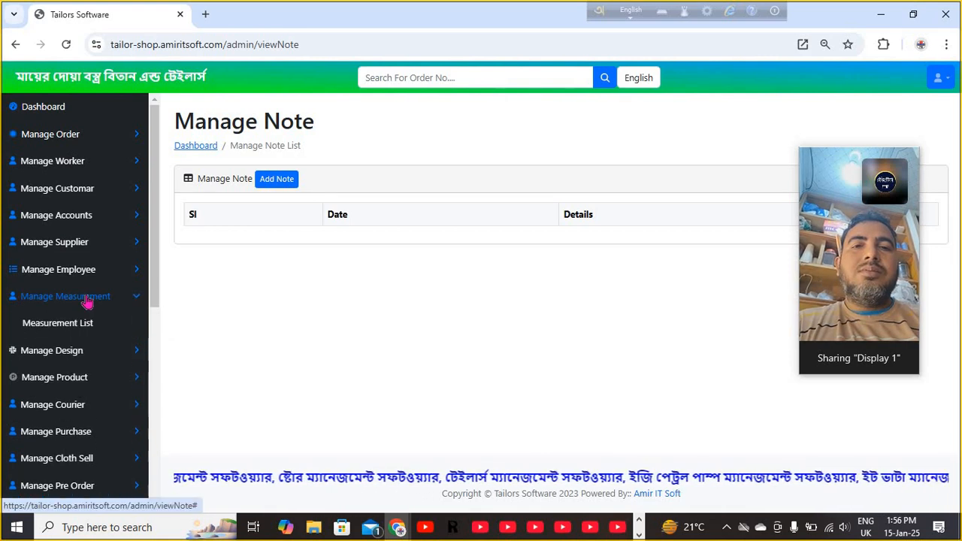
click(80, 335)
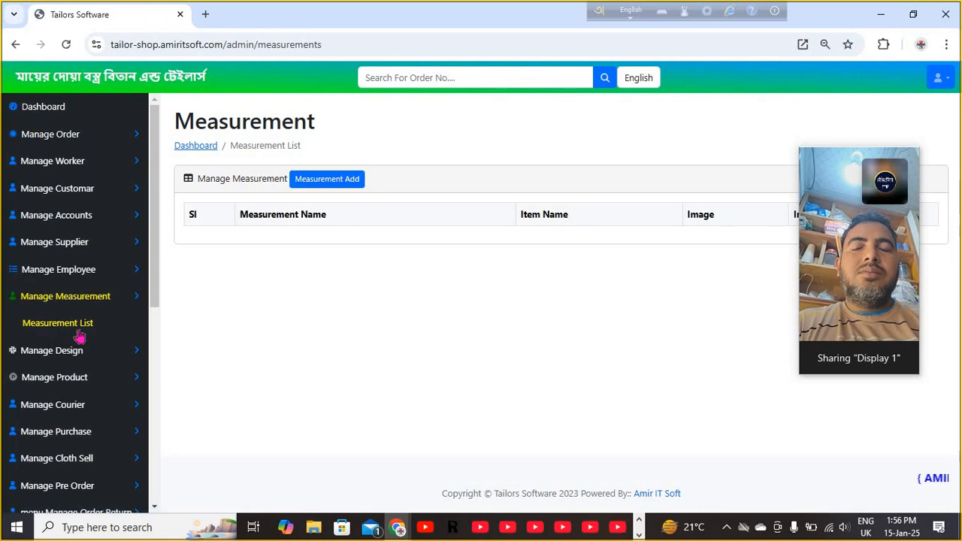
click(332, 186)
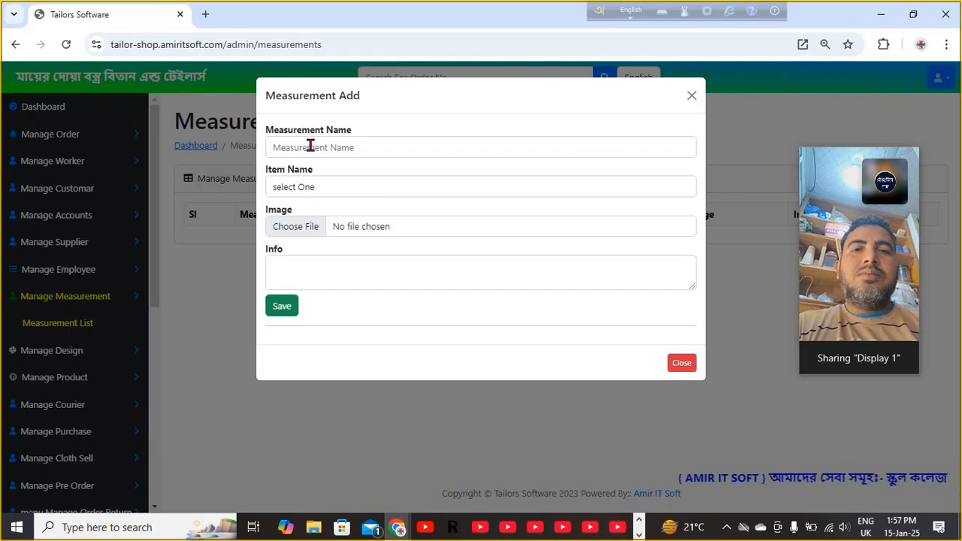
click(310, 146)
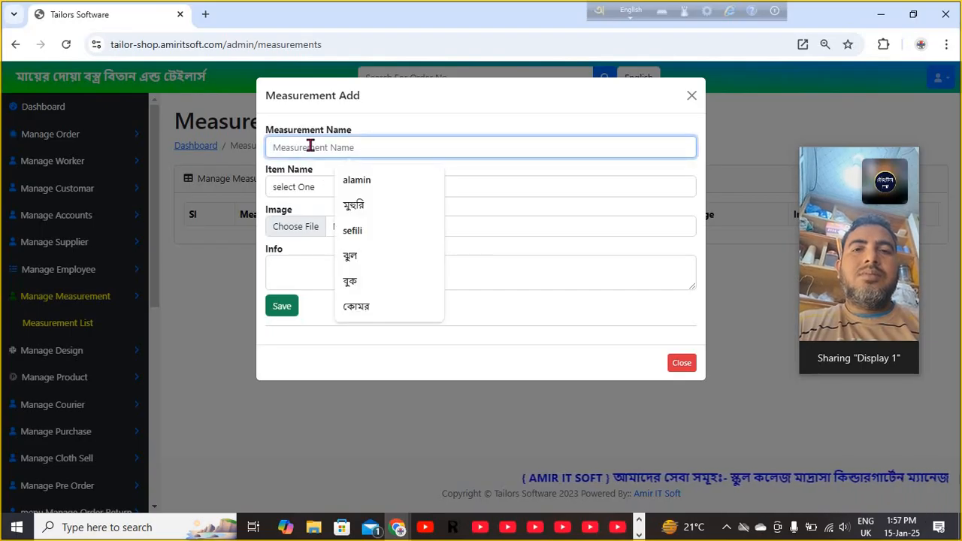
text(lom)
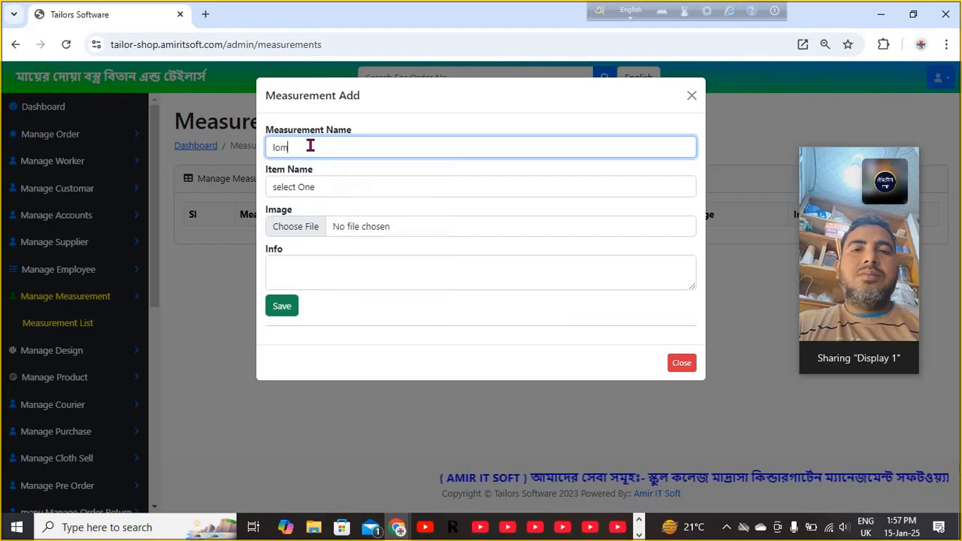
text(ba)
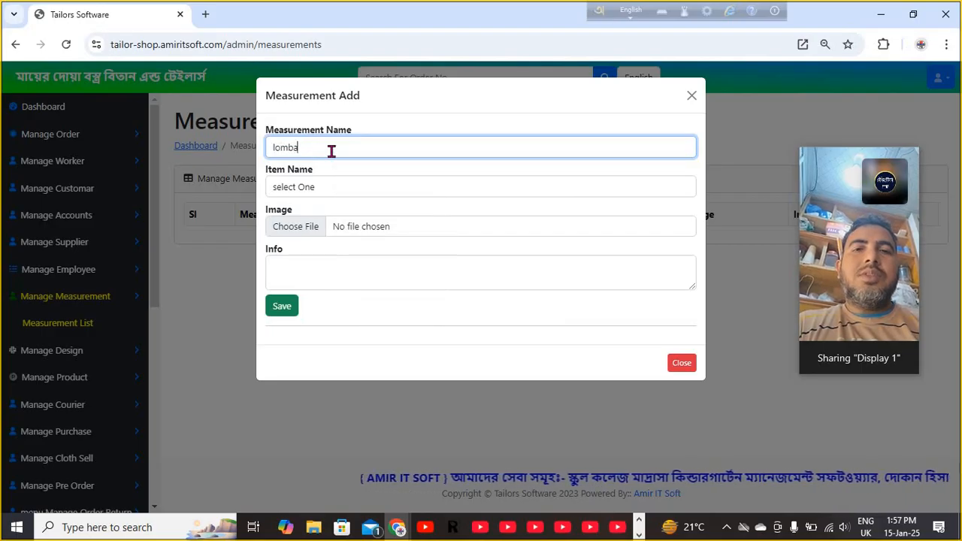
key(BackSpace)
key(BackSpace)
key(BackSpace)
key(BackSpace)
key(BackSpace)
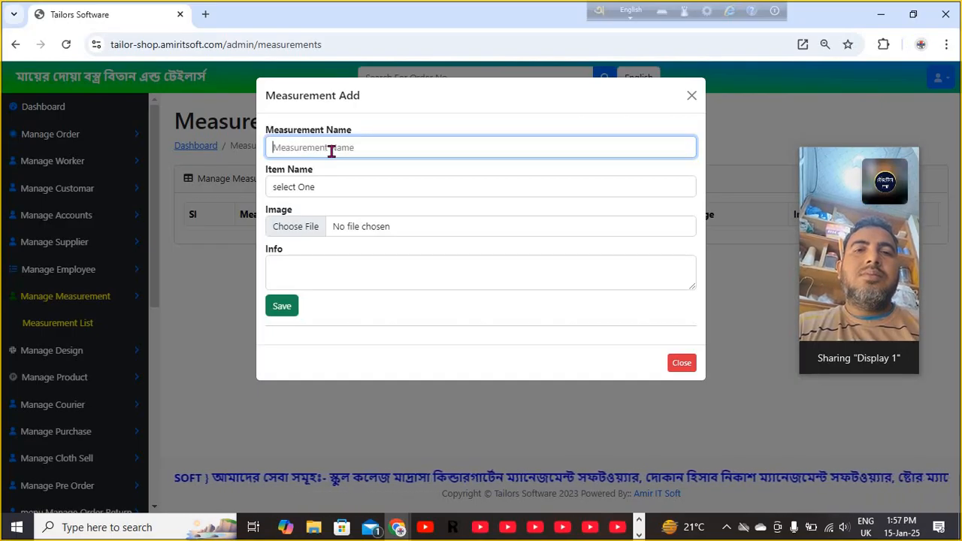
text(jhul)
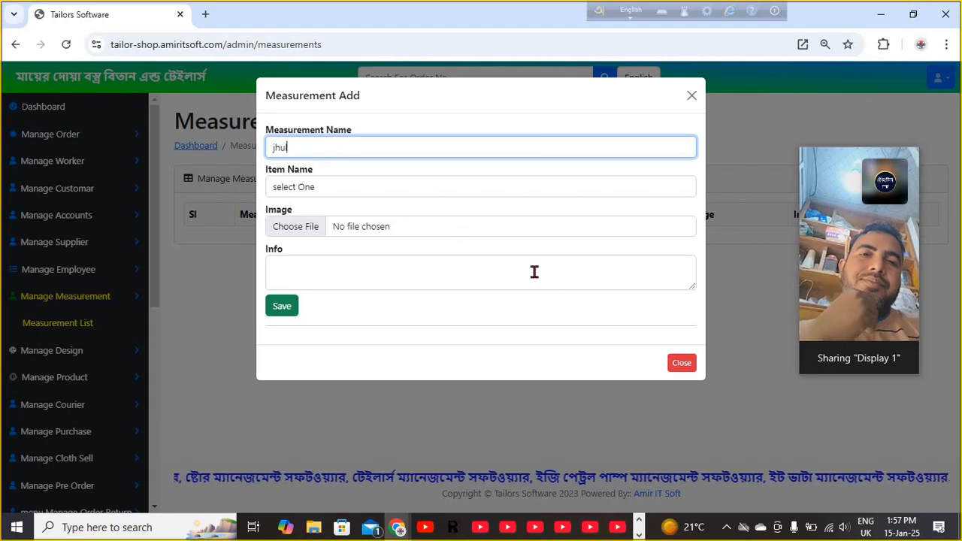
click(682, 366)
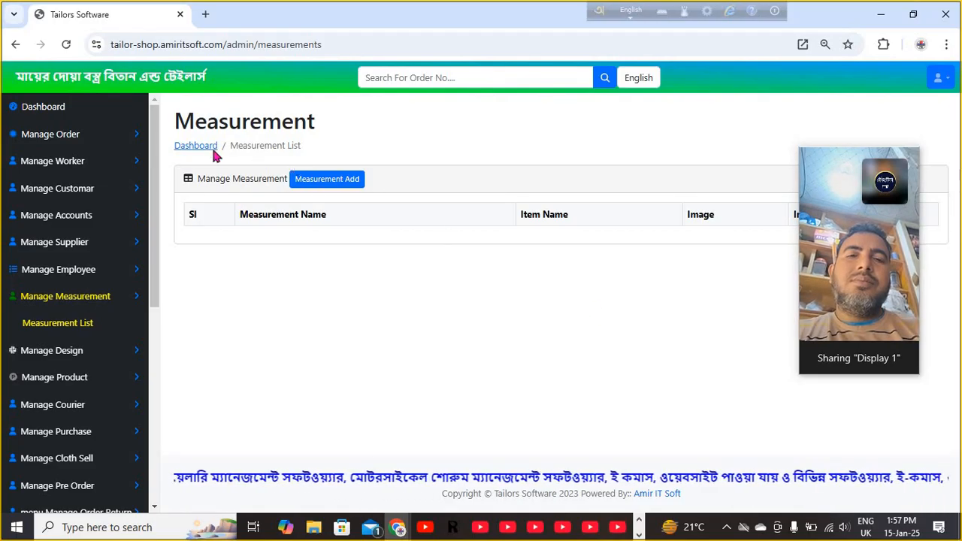
- Expand the Manage Accounts section in the sidebar
click(78, 220)
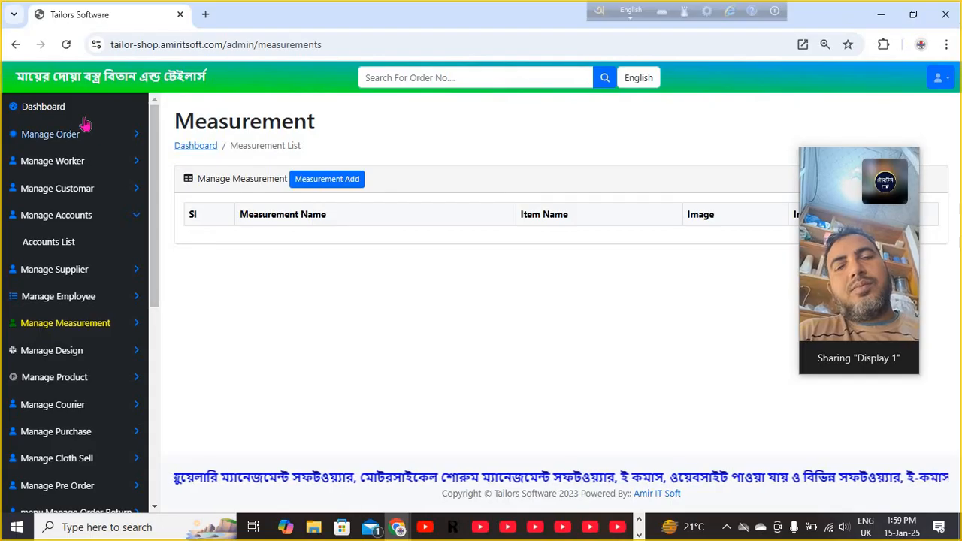
- Go back to the Dashboard, then view the Business Settings form with the shop details
click(58, 112)
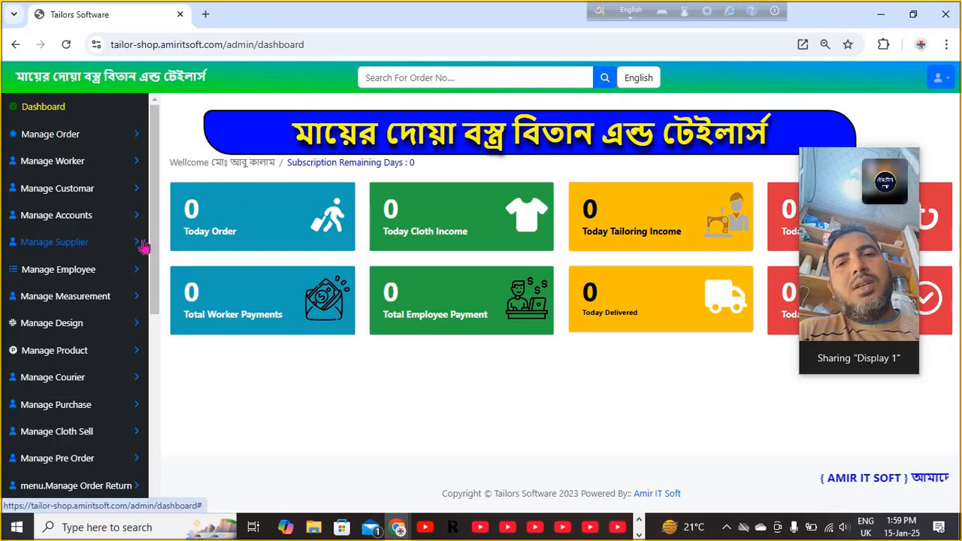
drag(156, 279, 158, 530)
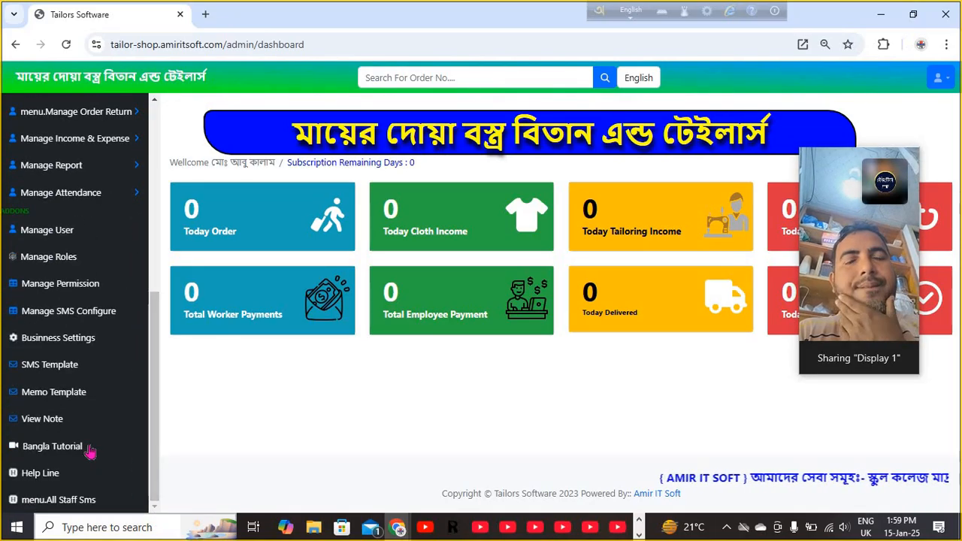
click(70, 345)
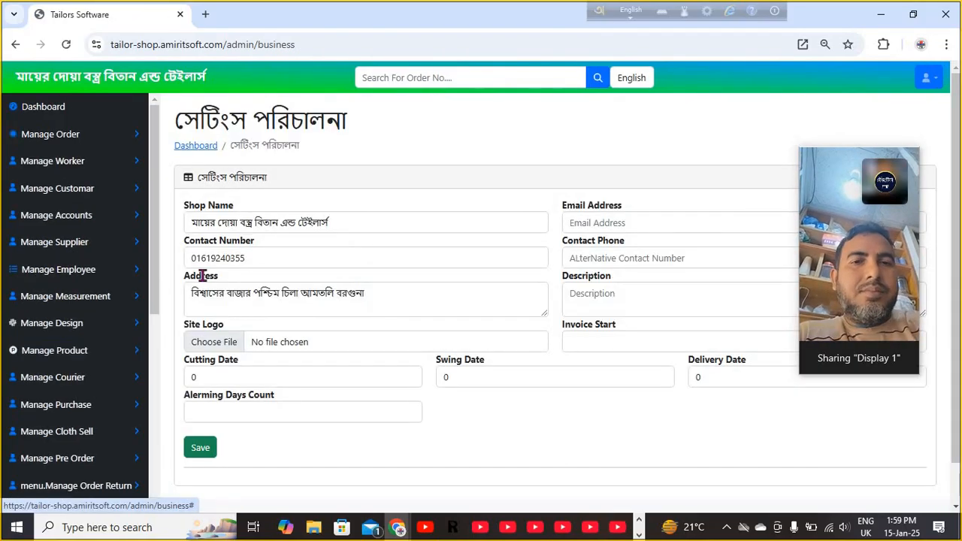